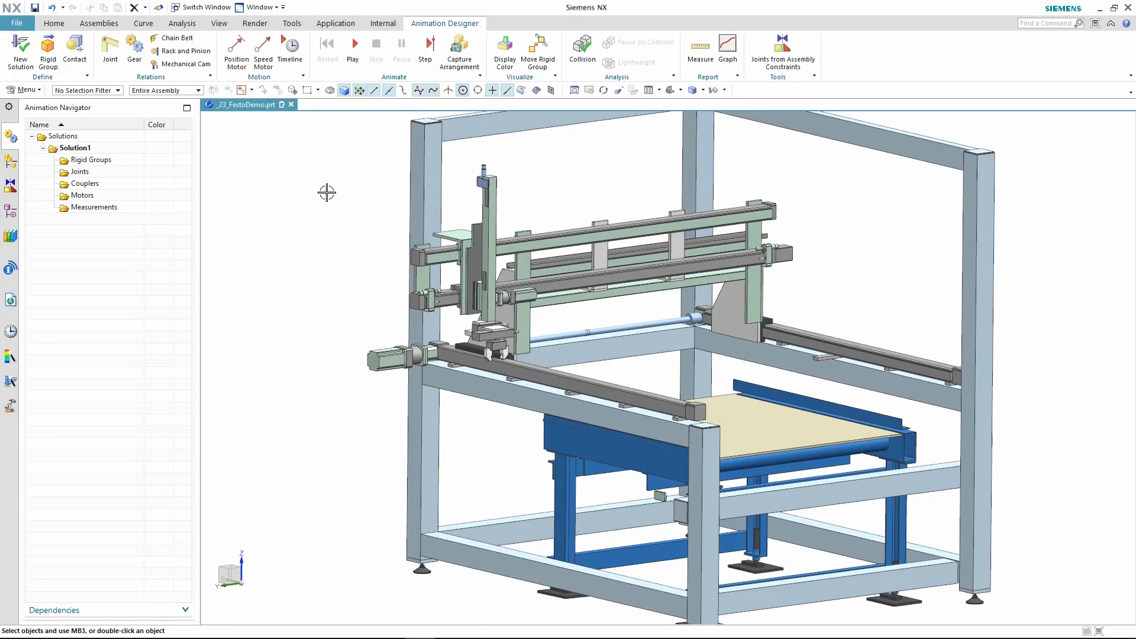
Step: Create a rigid group from the angled carriage plate that holds the vertical axis and its slide blocks on the horizontal beams
scroll(327, 192, "down", 3)
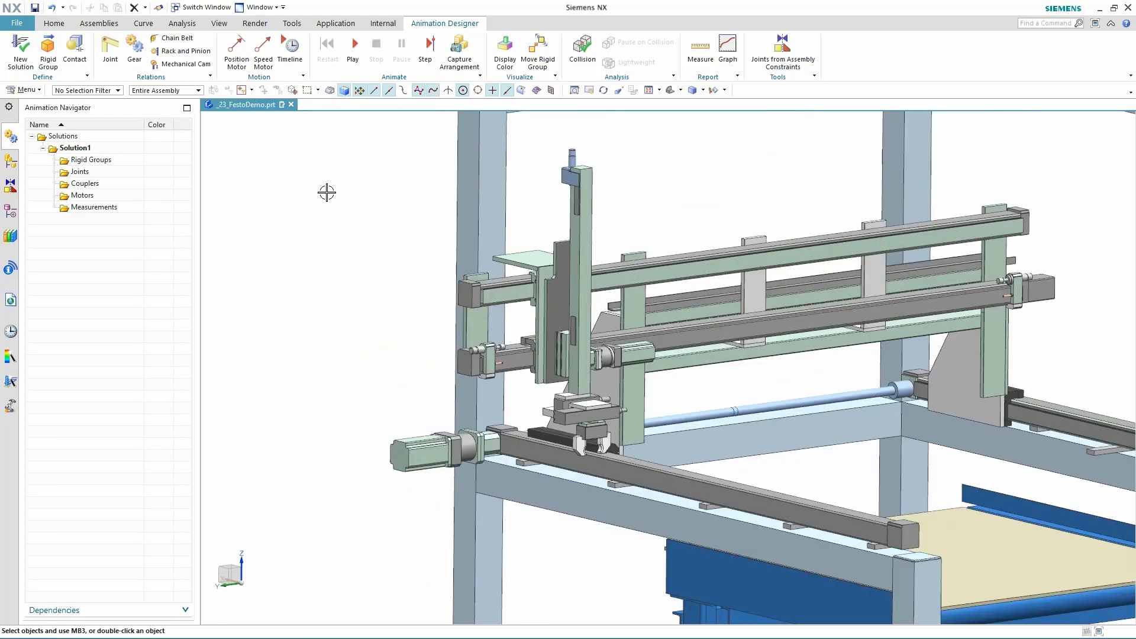
left_click(48, 51)
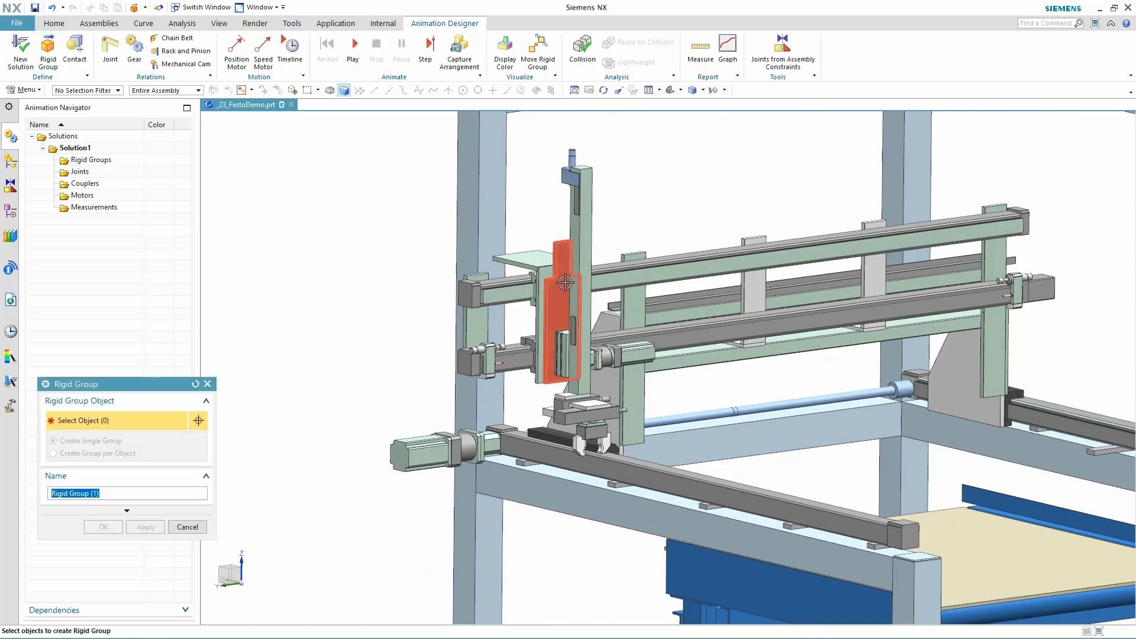
left_click(538, 262)
left_click(537, 273)
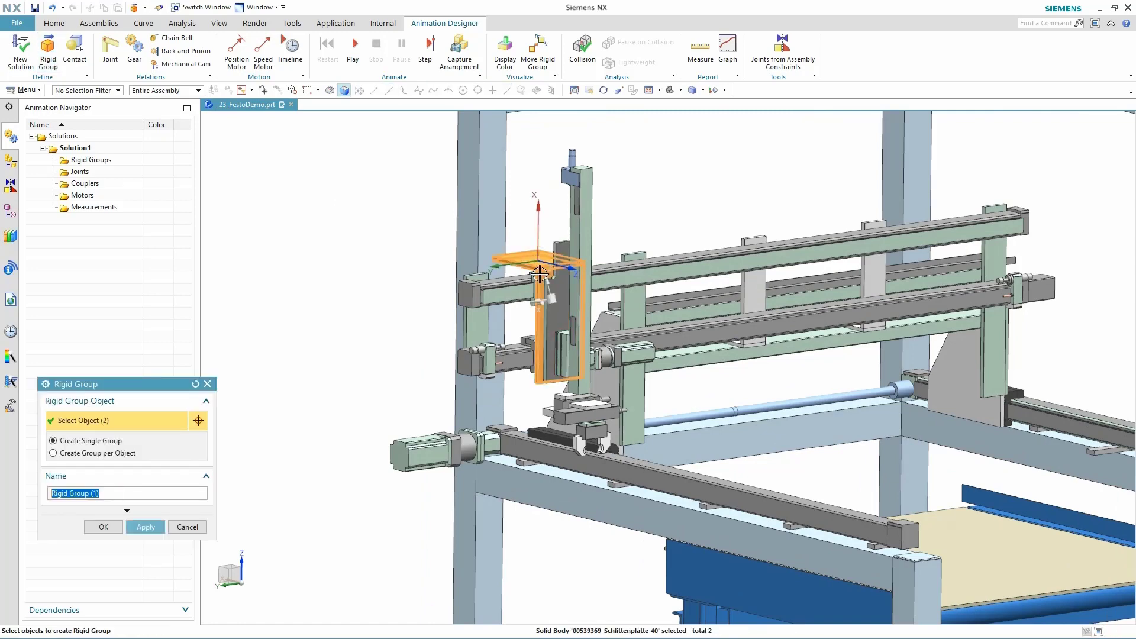
left_click(537, 274)
left_click(534, 339)
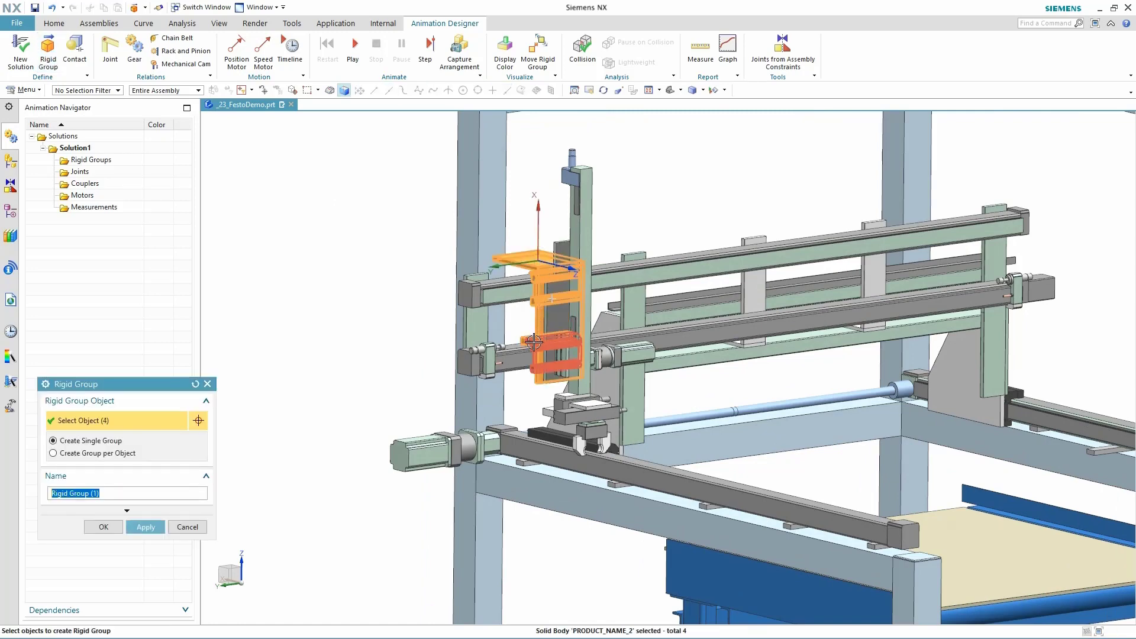
left_click(534, 343)
left_click(146, 526)
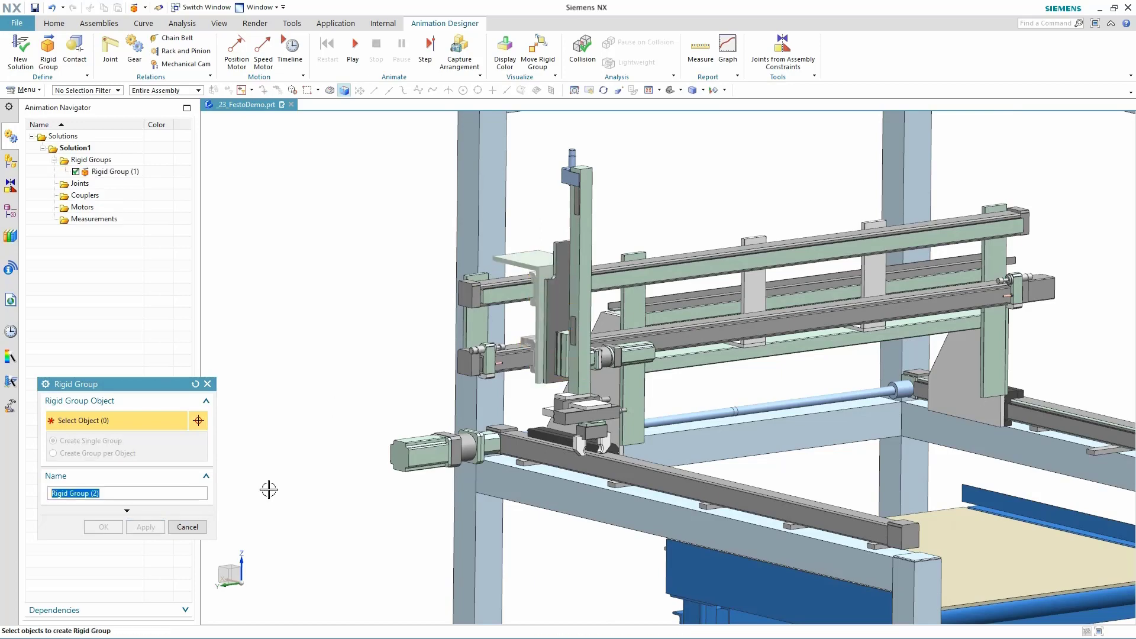
Step: Create a single rigid group from all parts of the vertical axis, including its motor and the gripper
middle_click_drag(314, 439, 272, 429)
left_click_drag(548, 126, 637, 436)
left_click_drag(538, 408, 701, 325)
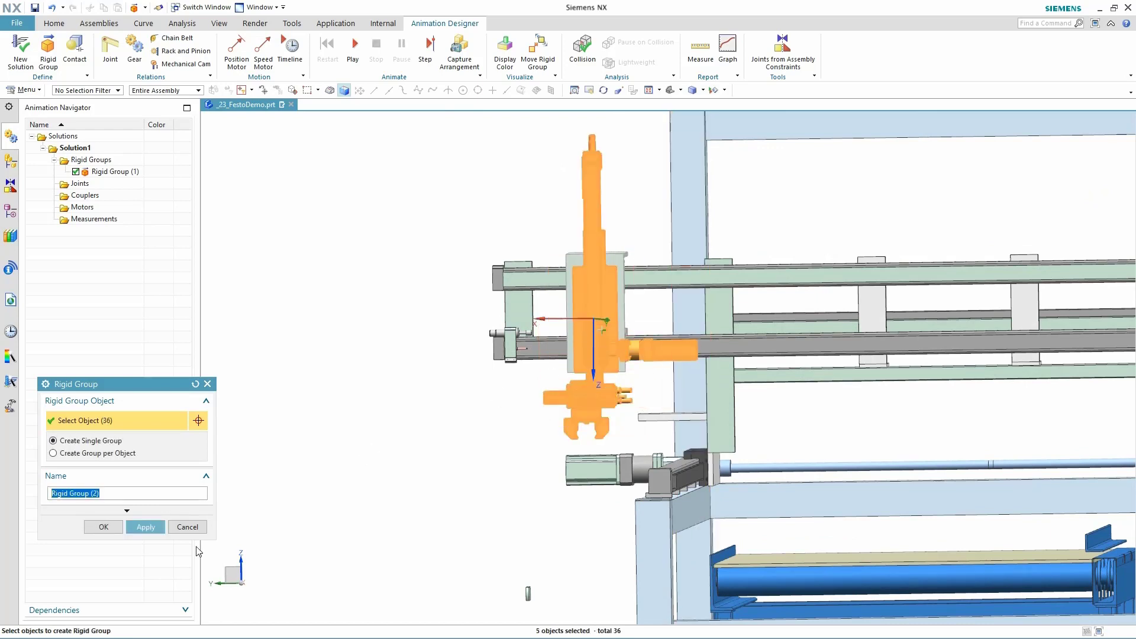
left_click(146, 526)
Step: Create a rigid group from the ungrouped Y-Achsen components, adding the slide blocks under both ends of the gantry beam
middle_click_drag(296, 278, 352, 291)
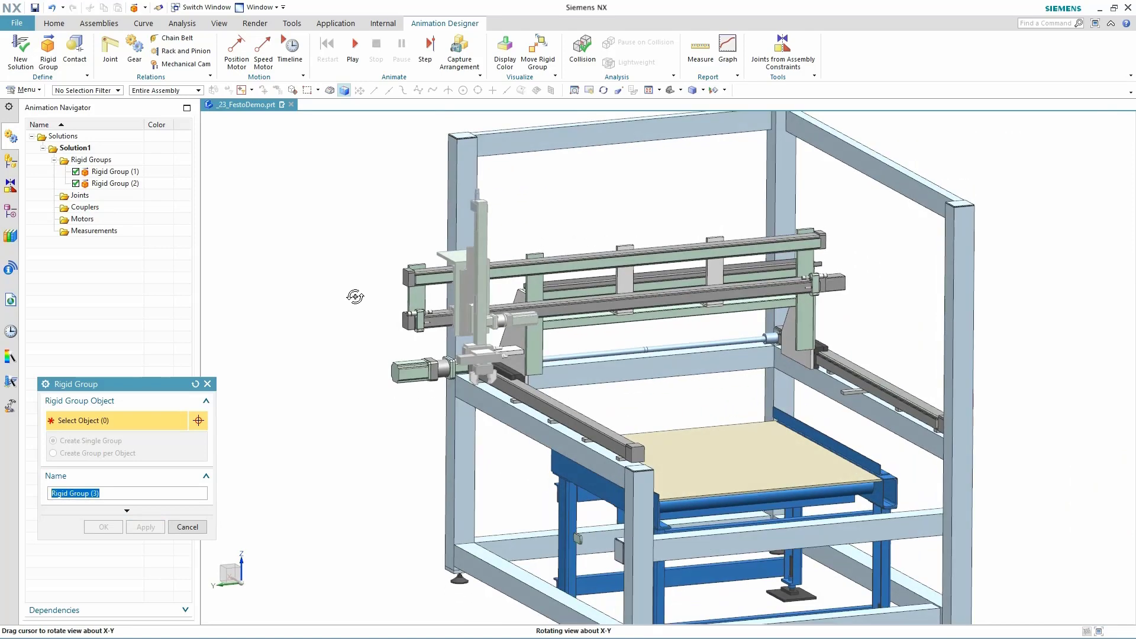
left_click(10, 171)
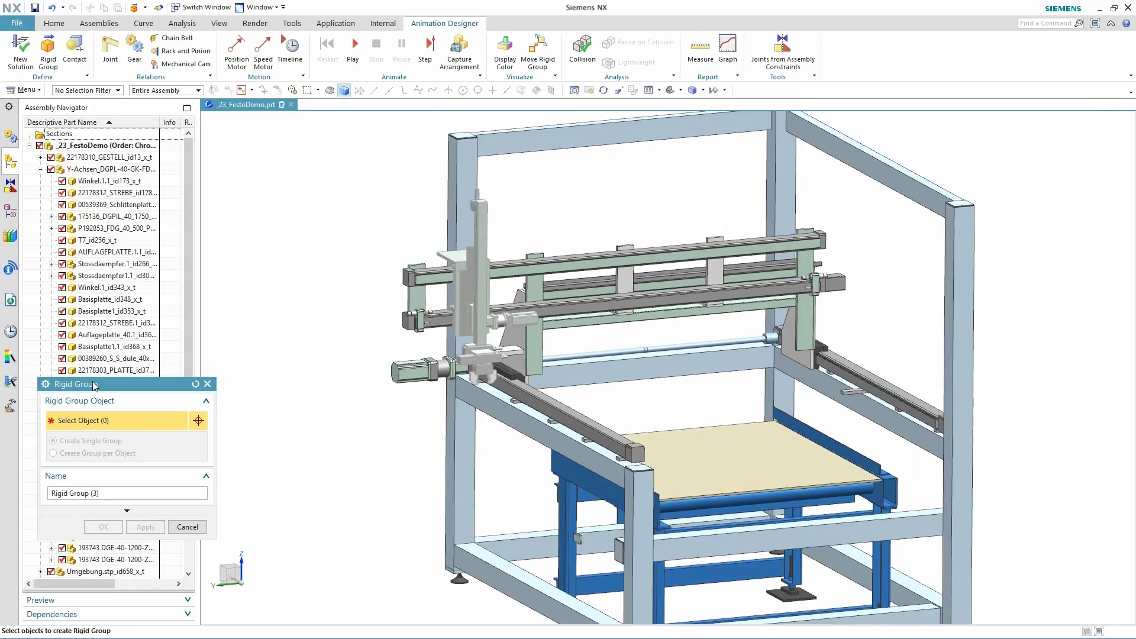
left_click_drag(95, 386, 244, 405)
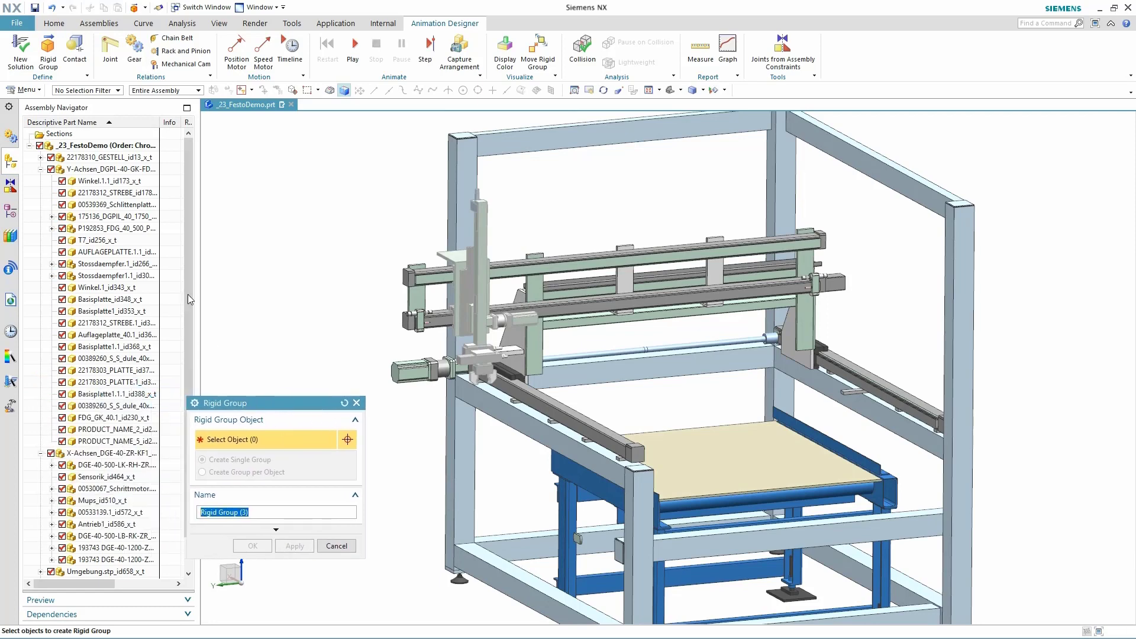
left_click(113, 182)
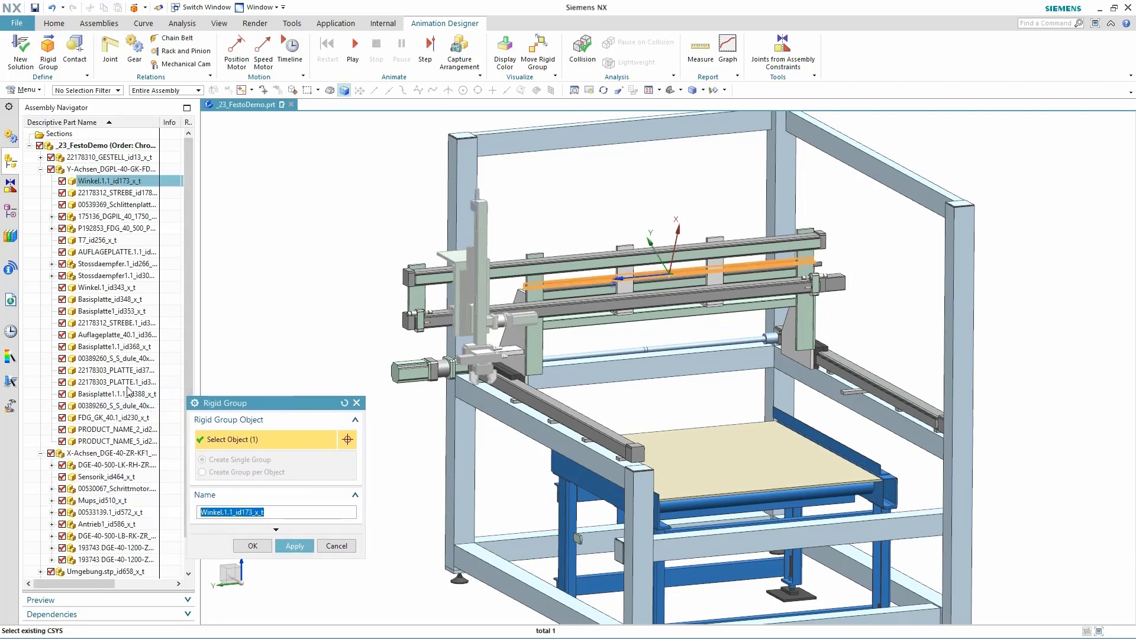
left_click(114, 440, "shift")
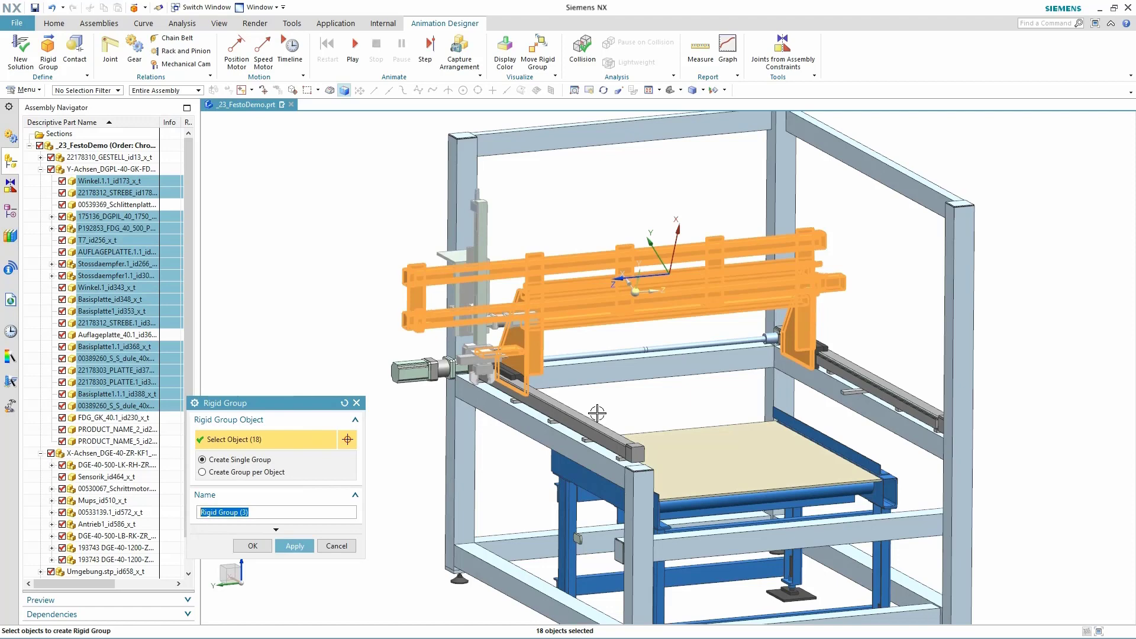
scroll(592, 409, "up", 3)
left_click(493, 365)
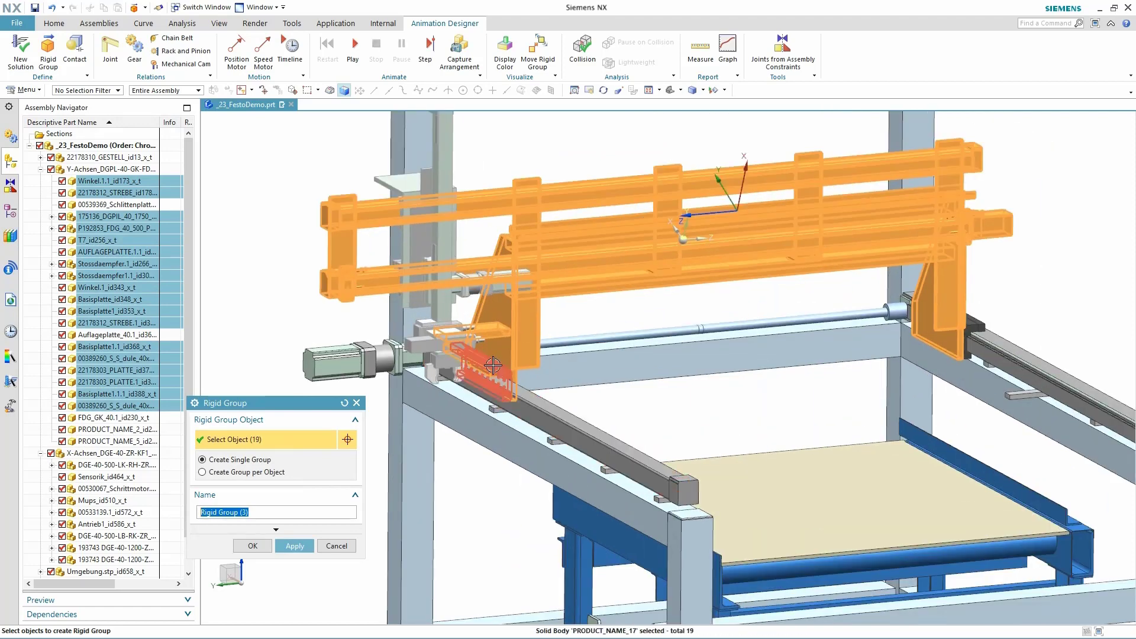
left_click(493, 365)
left_click(961, 326)
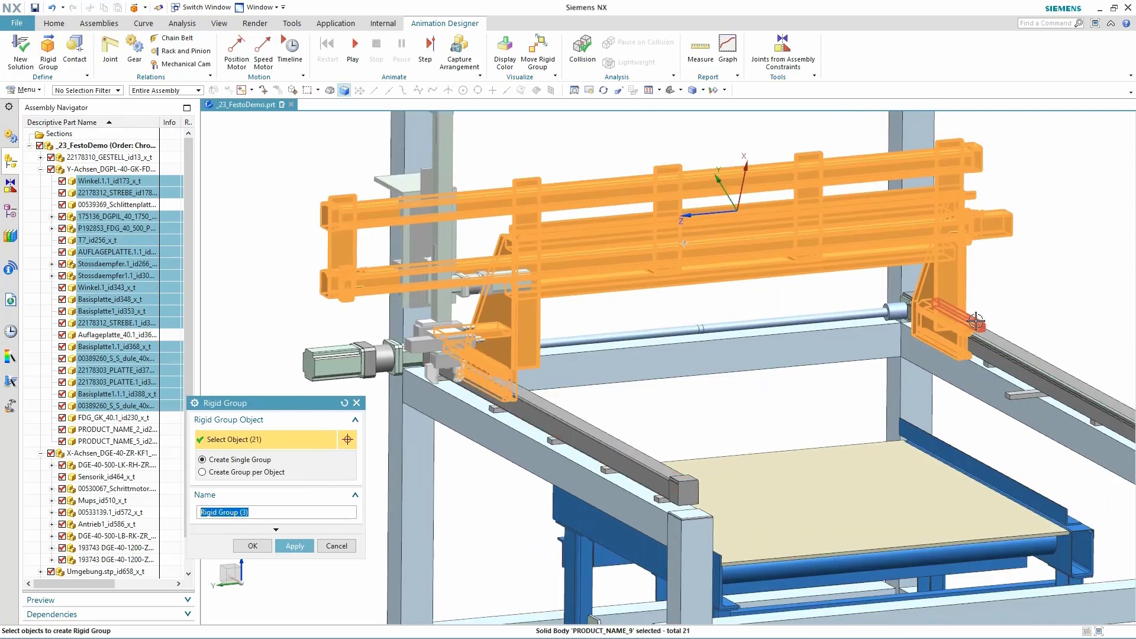
left_click(971, 321)
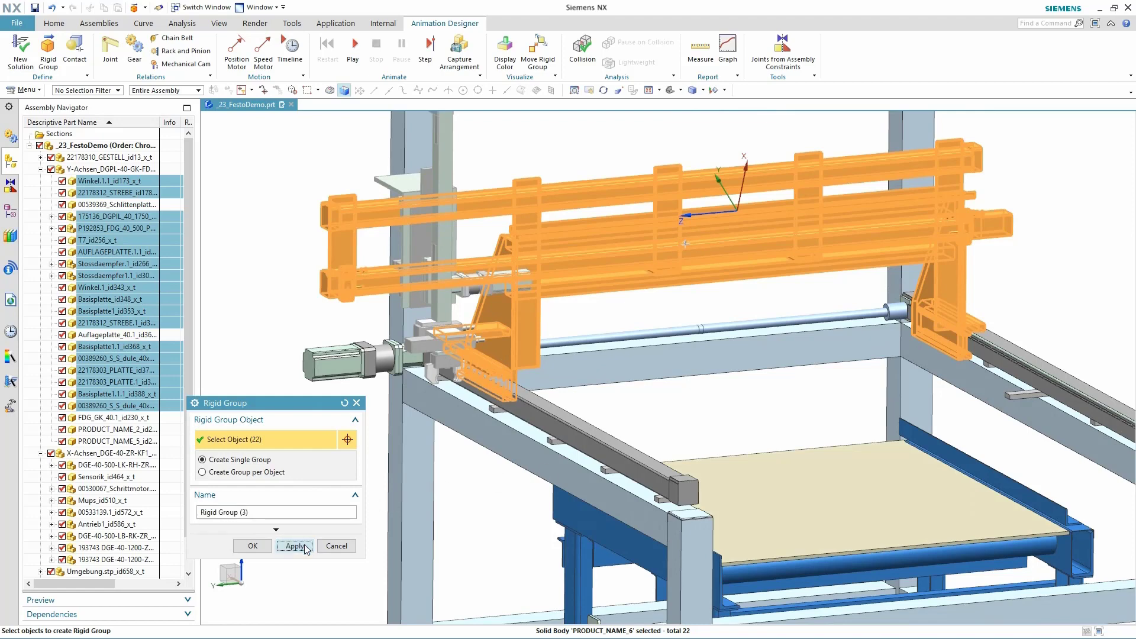
left_click(309, 546)
Step: Create a rigid group from the X-Achsen components, including both rails, the motor and the connecting shaft
left_click(102, 465)
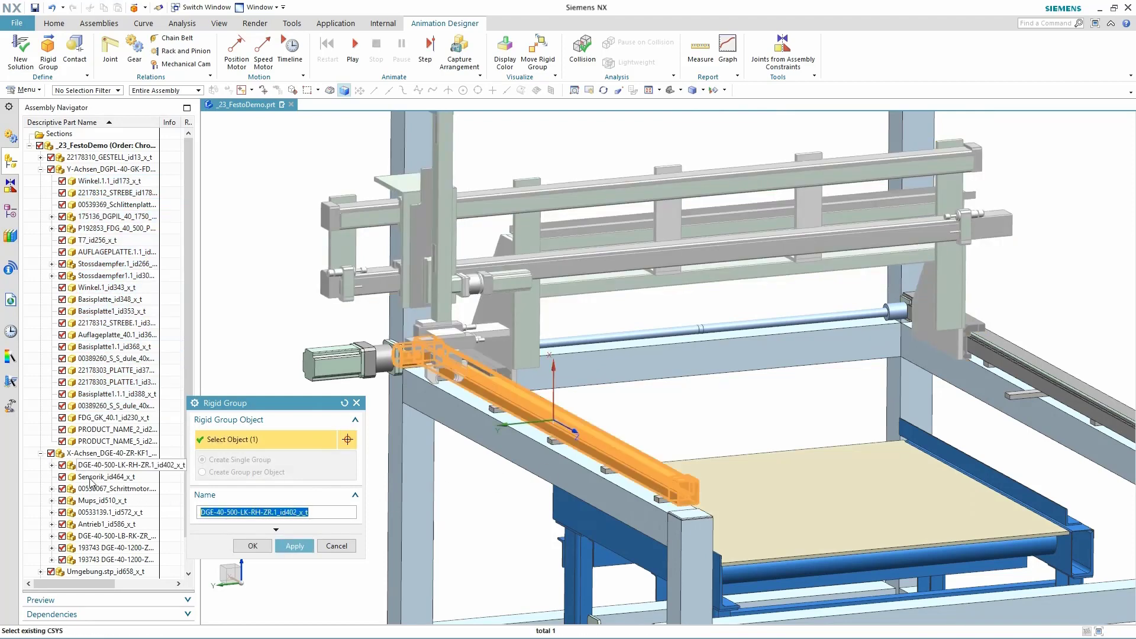
left_click(95, 535, "shift")
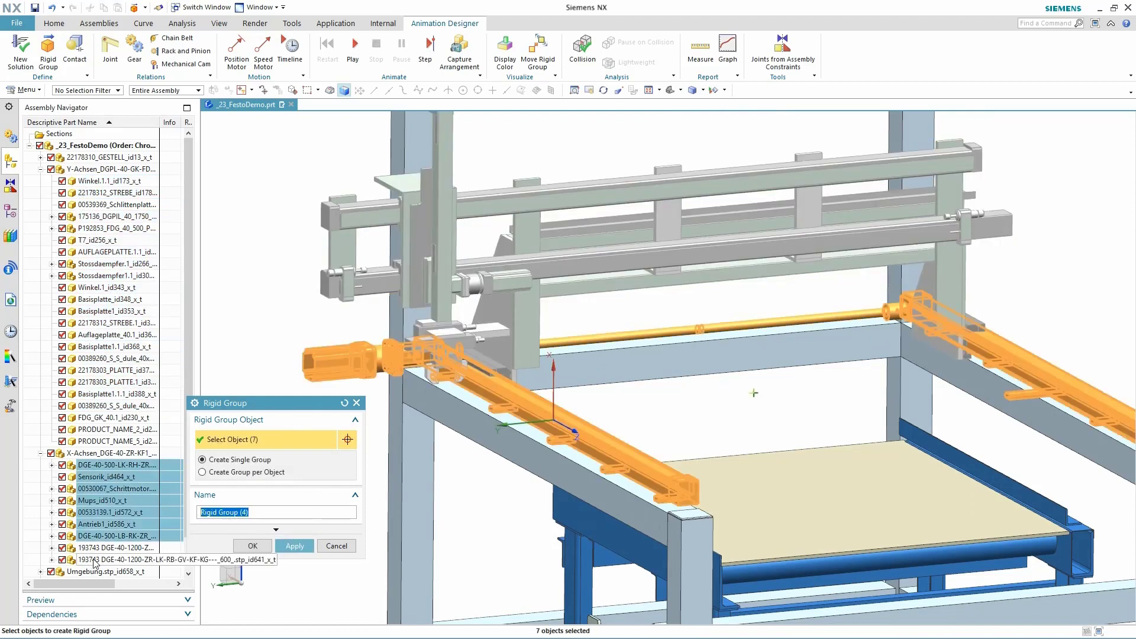
left_click(249, 547)
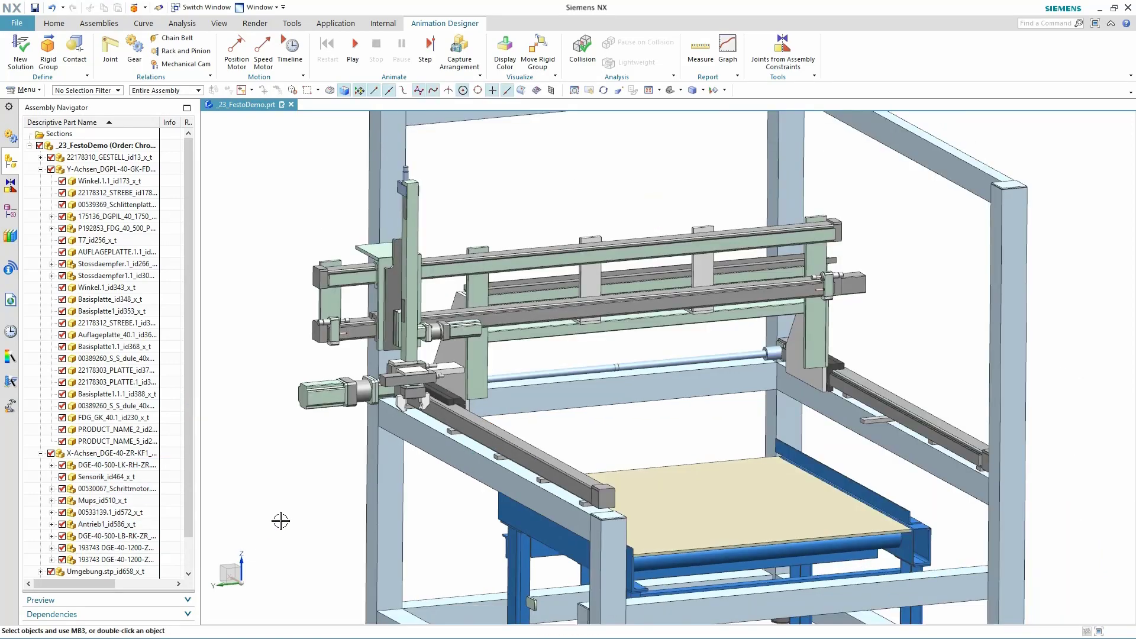
Step: List the solution's rigid groups and display each of them in its own color in the model
left_click(651, 90)
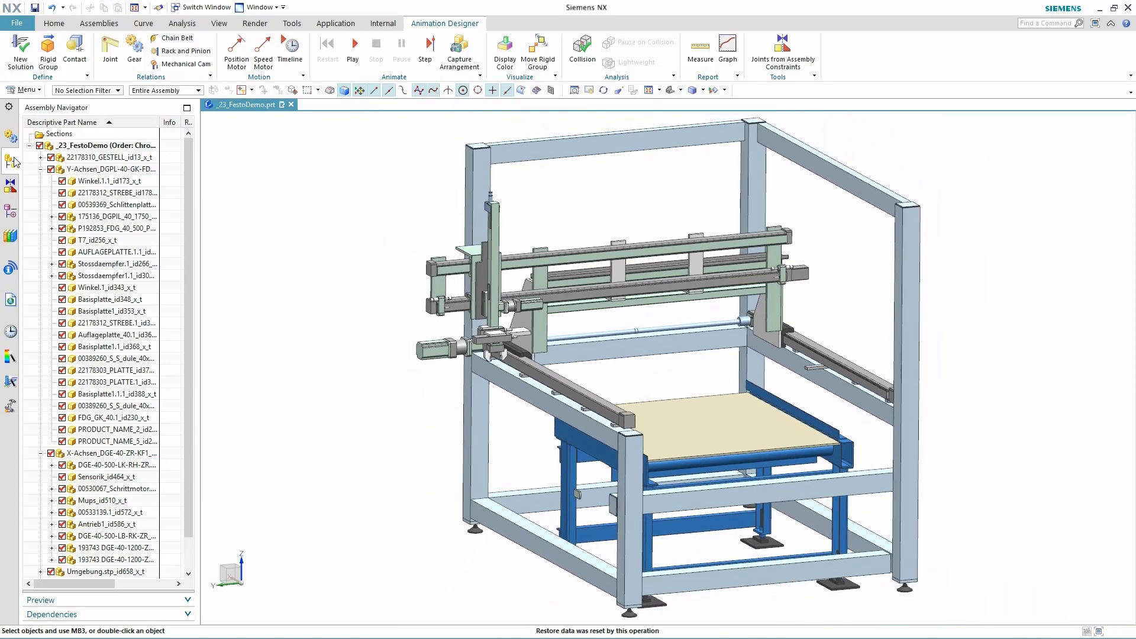
left_click(12, 140)
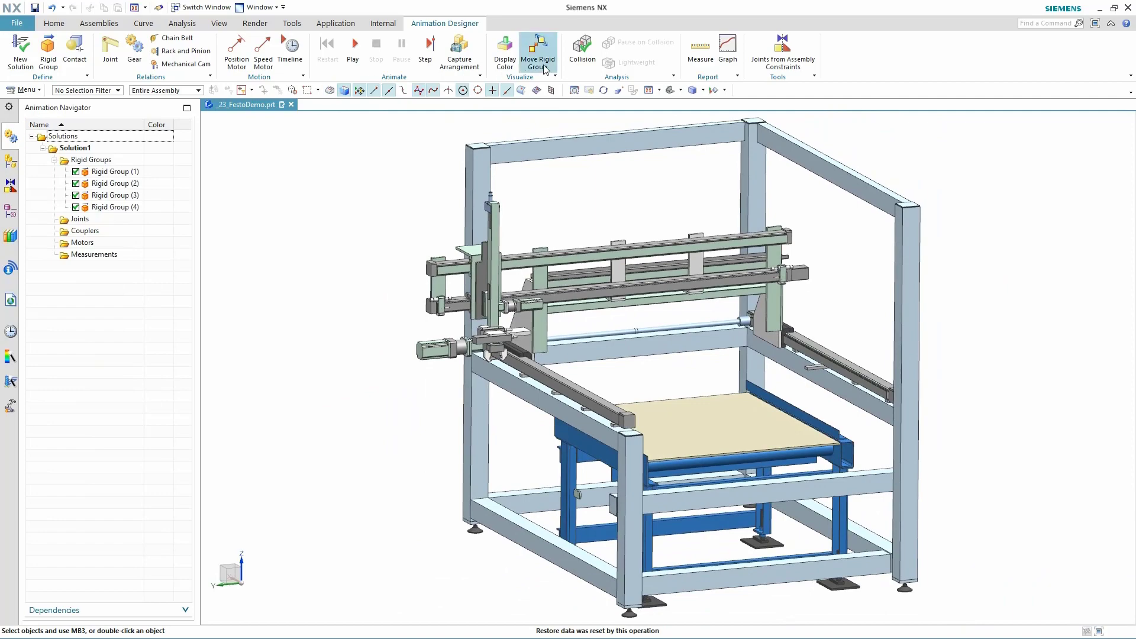
left_click(510, 53)
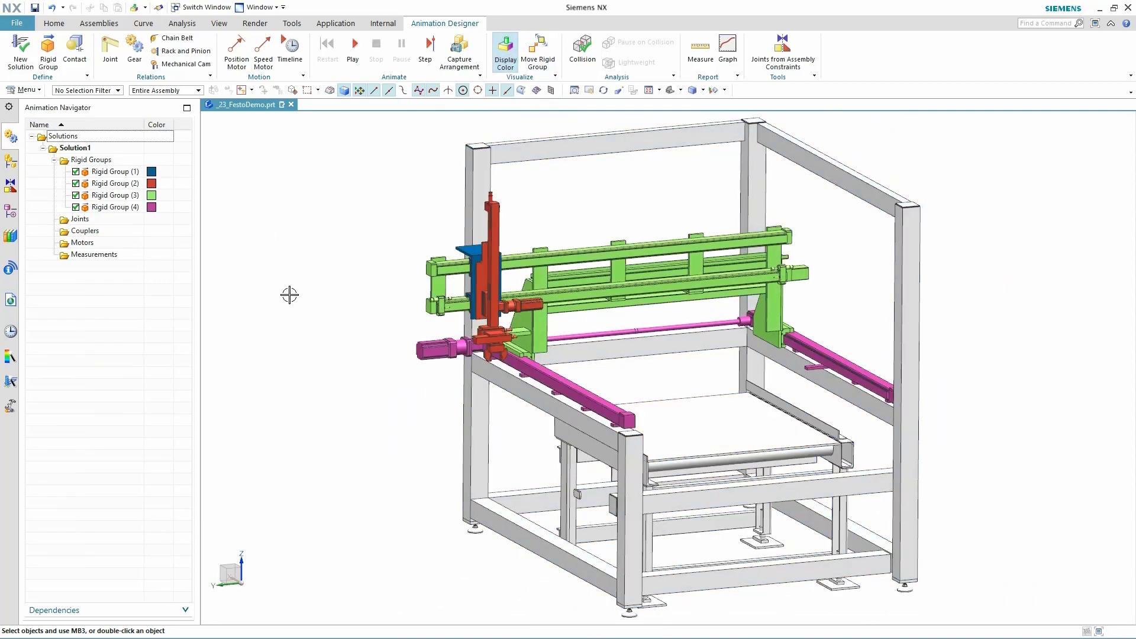
mouse_move(295, 296)
middle_mouse_down()
mouse_move(264, 286)
mouse_move(299, 295)
middle_mouse_up()
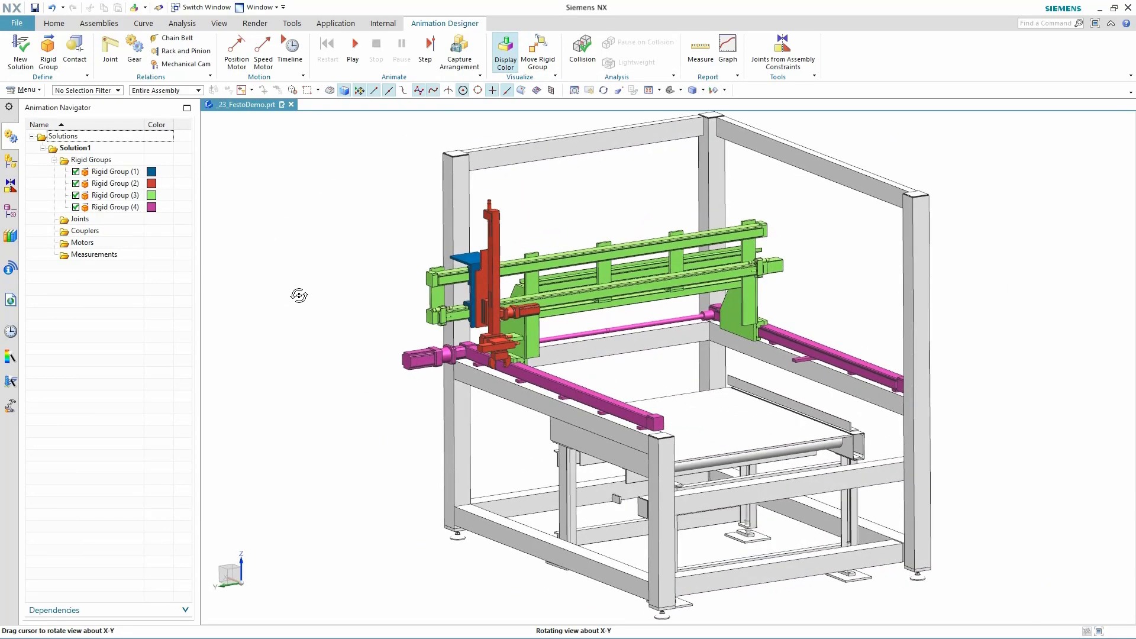
Step: Create a Fixed Joint on the magenta rigid group of X-axis rails
left_click(110, 48)
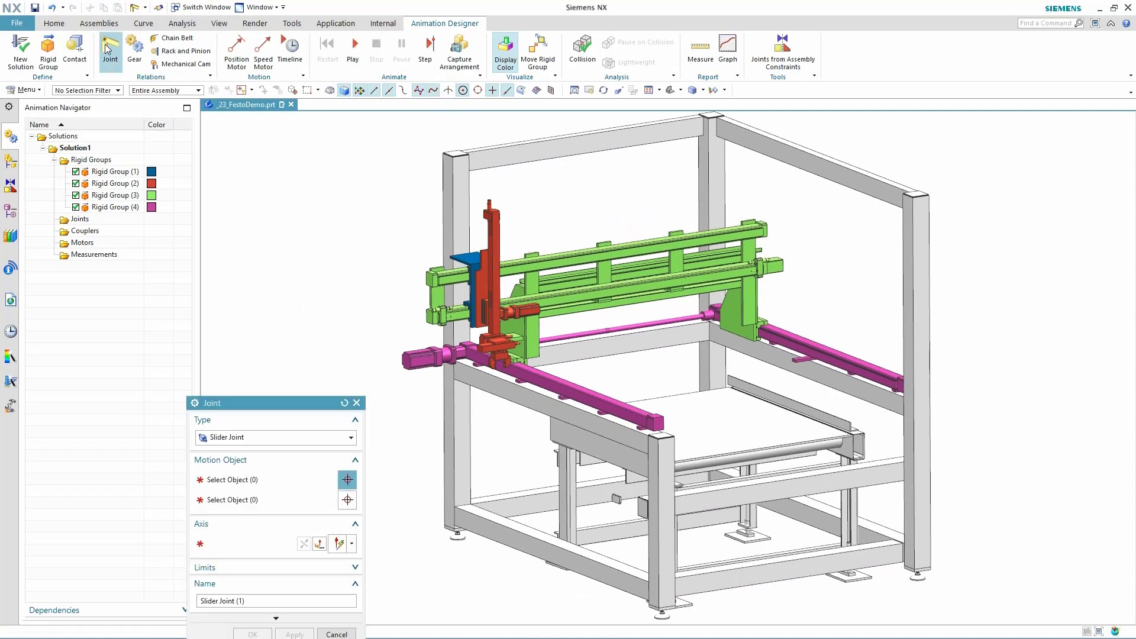
left_click(236, 438)
left_click(237, 451)
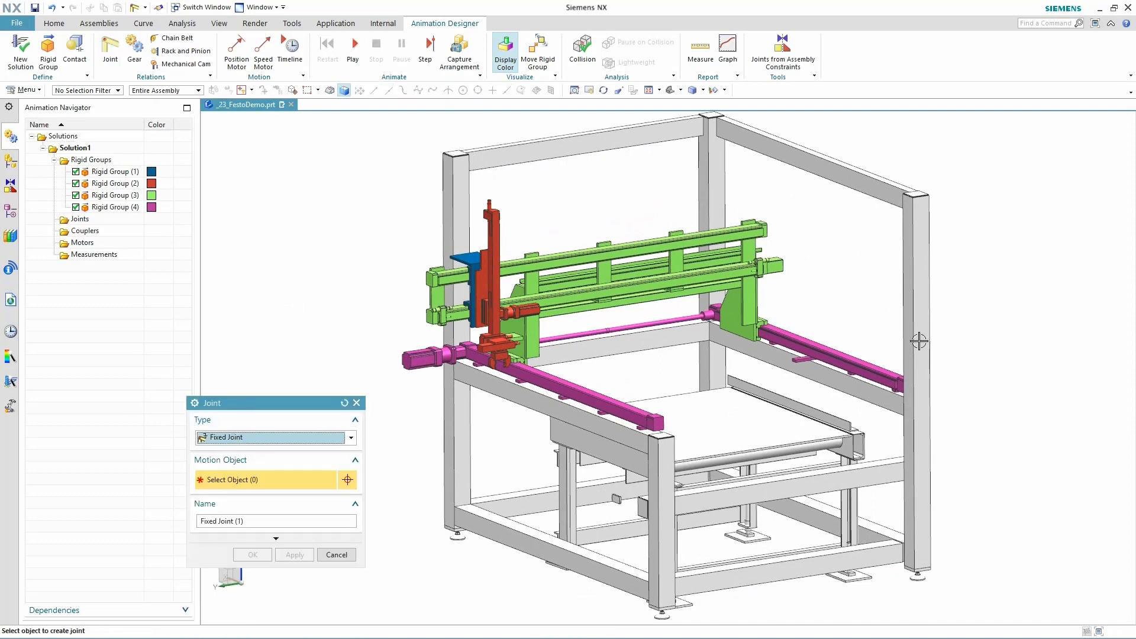
left_click(869, 357)
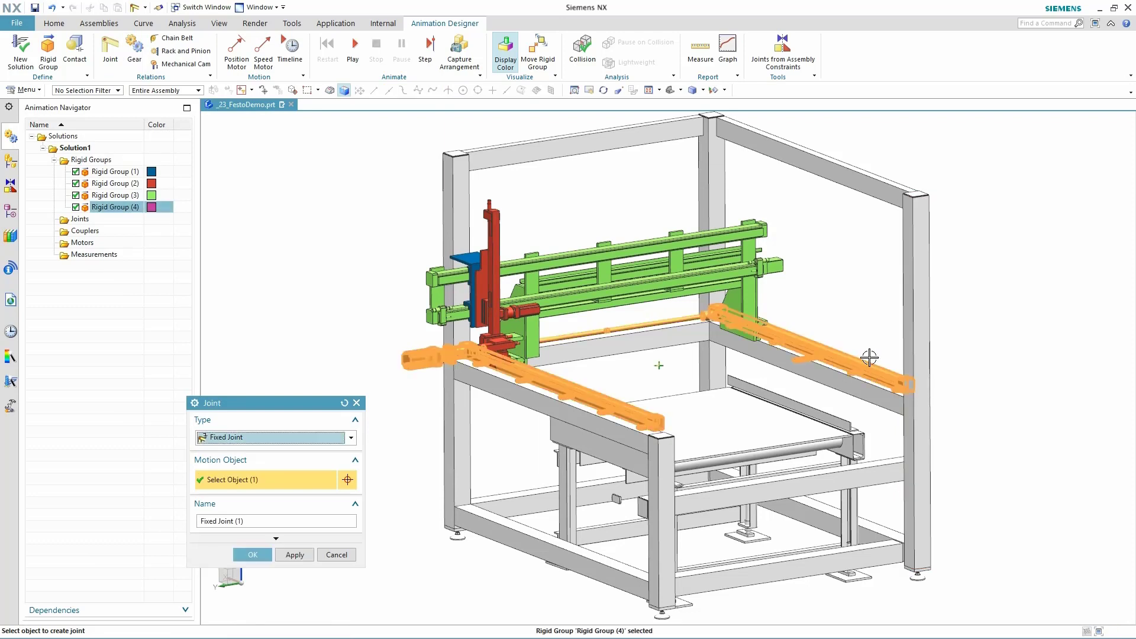
left_click(307, 554)
Step: Create a Slider Joint between the green gantry beam group and the magenta rail group, with its axis along X
left_click(272, 439)
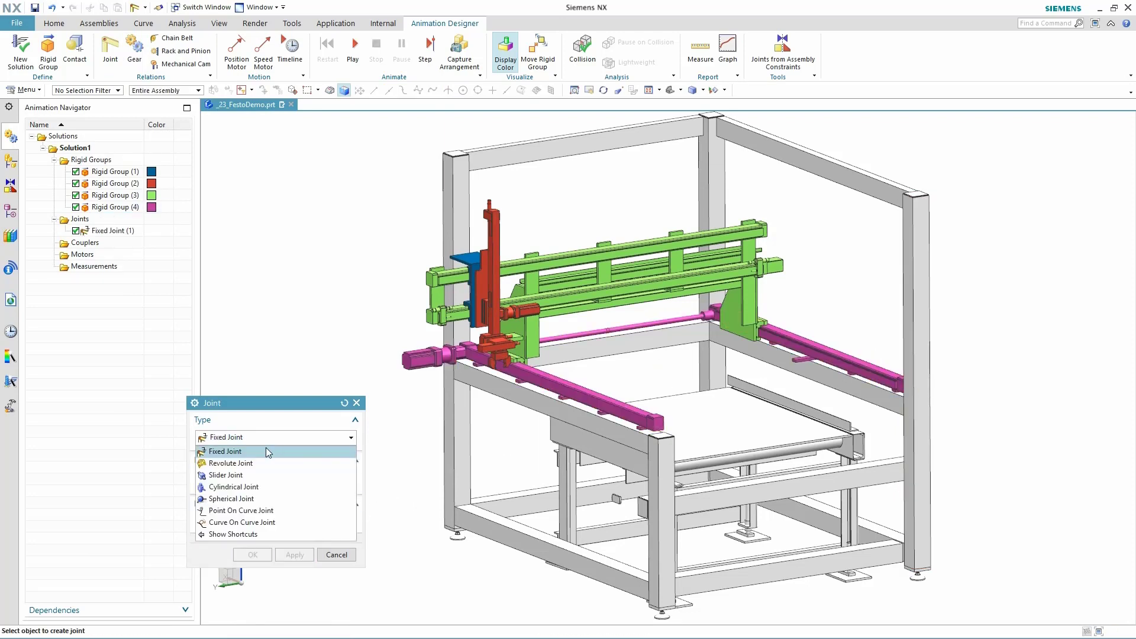
left_click(252, 474)
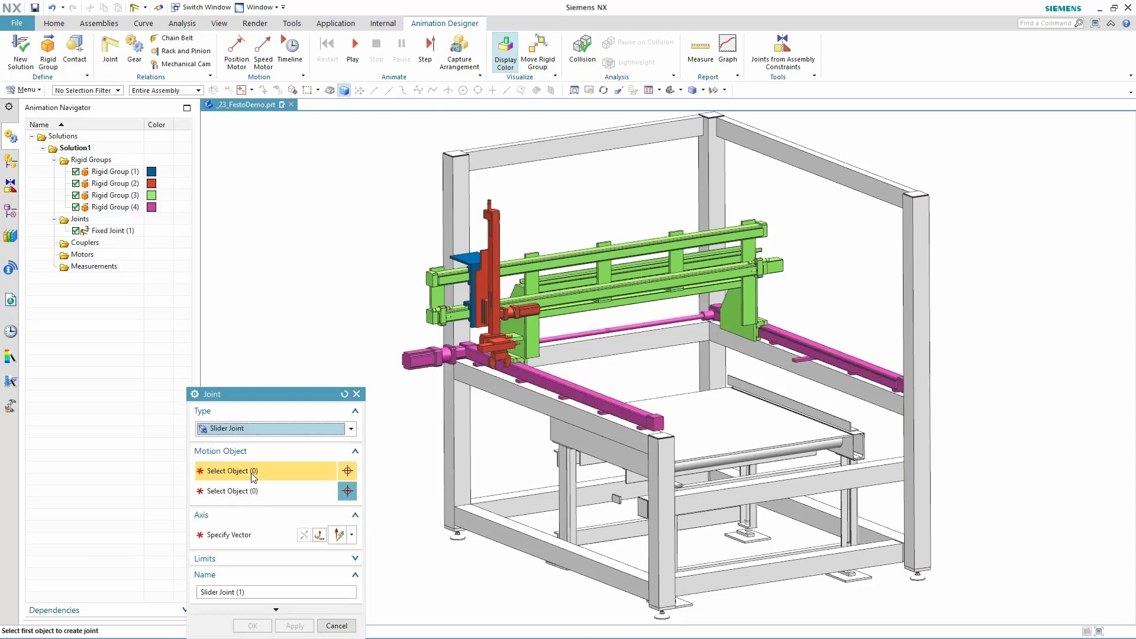
left_click(580, 299)
left_click(793, 333)
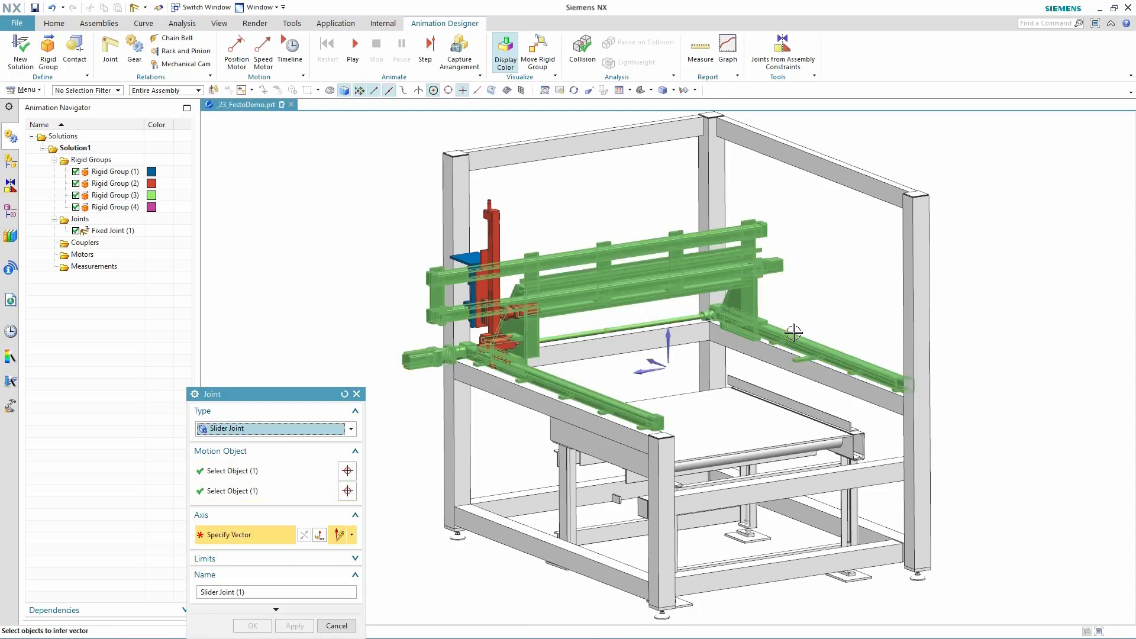
left_click(653, 362)
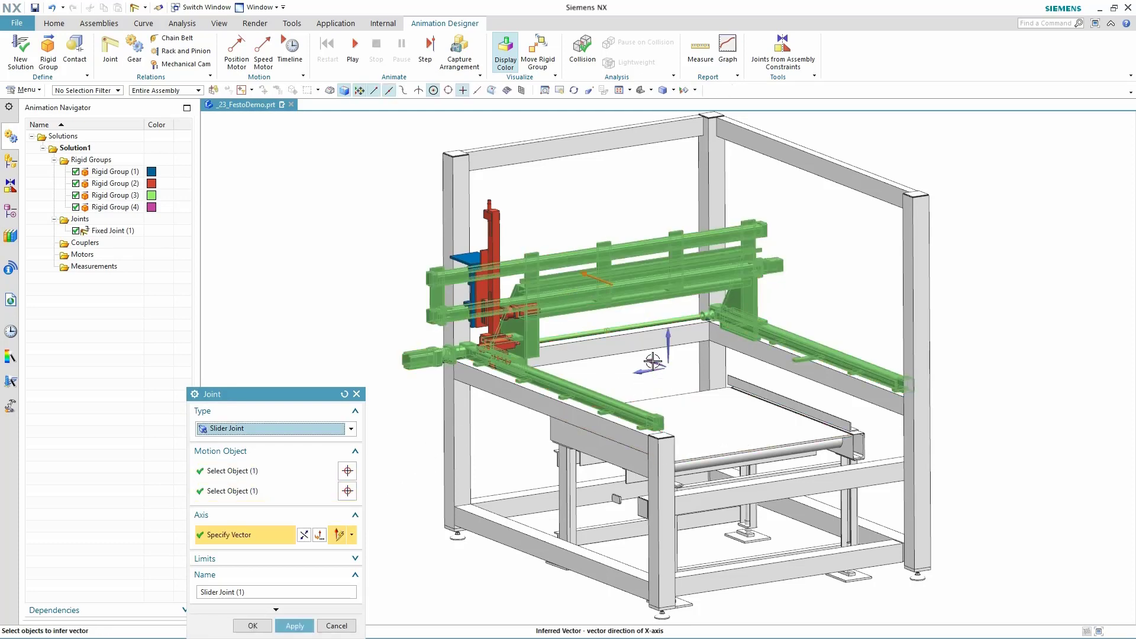
left_click(294, 626)
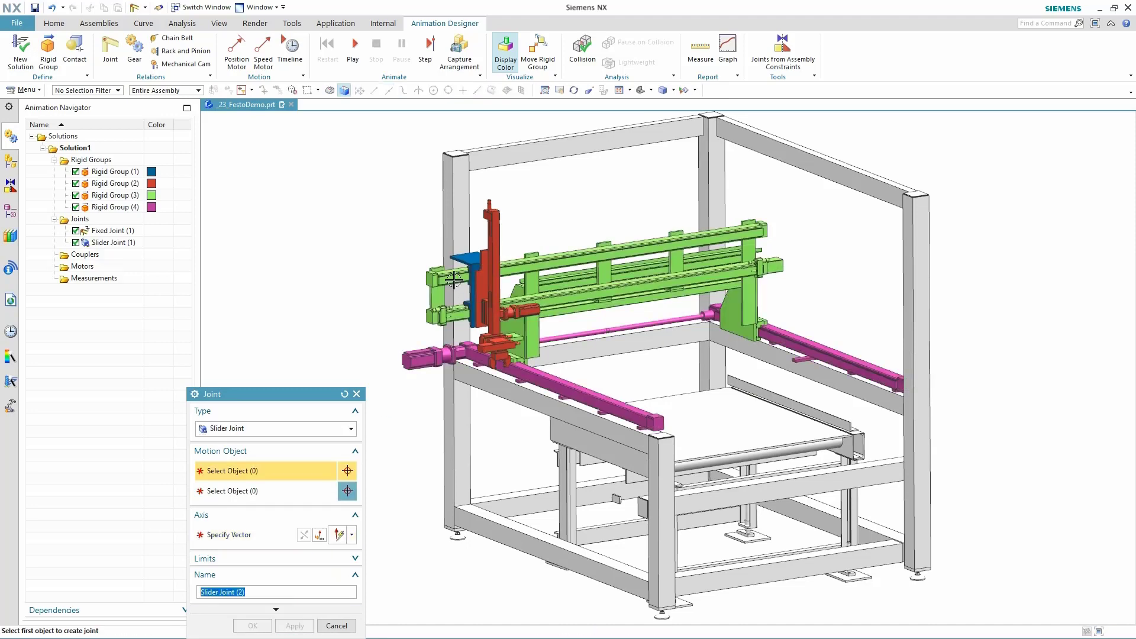
Step: Create a Slider Joint between the blue carriage plate group and the green gantry beam group, with its axis along Y
left_click(540, 262)
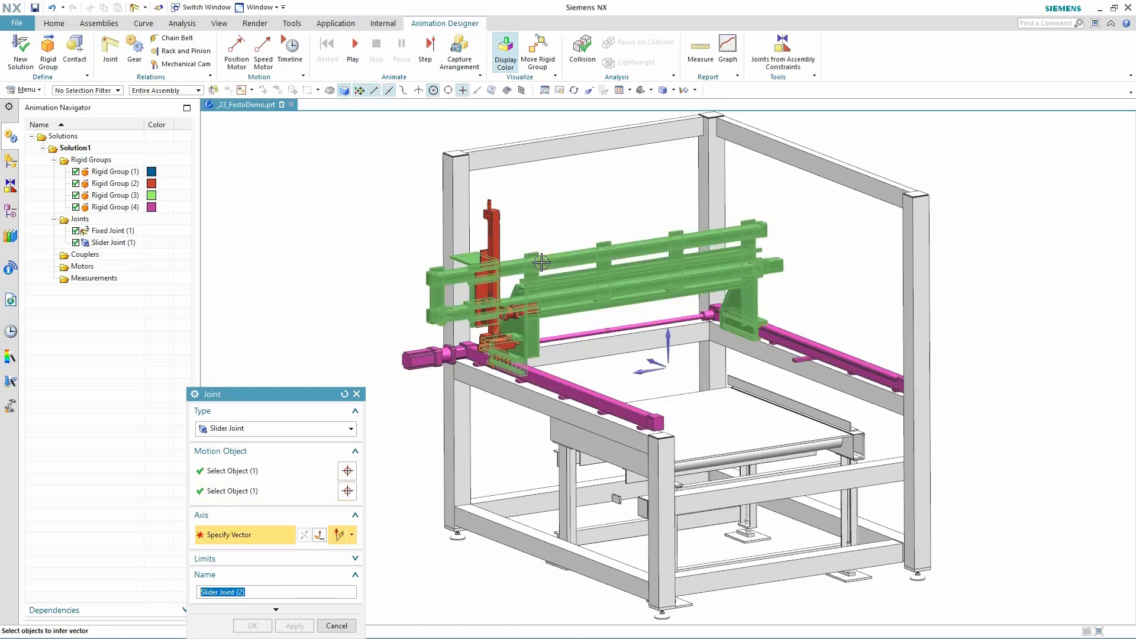
left_click(636, 367)
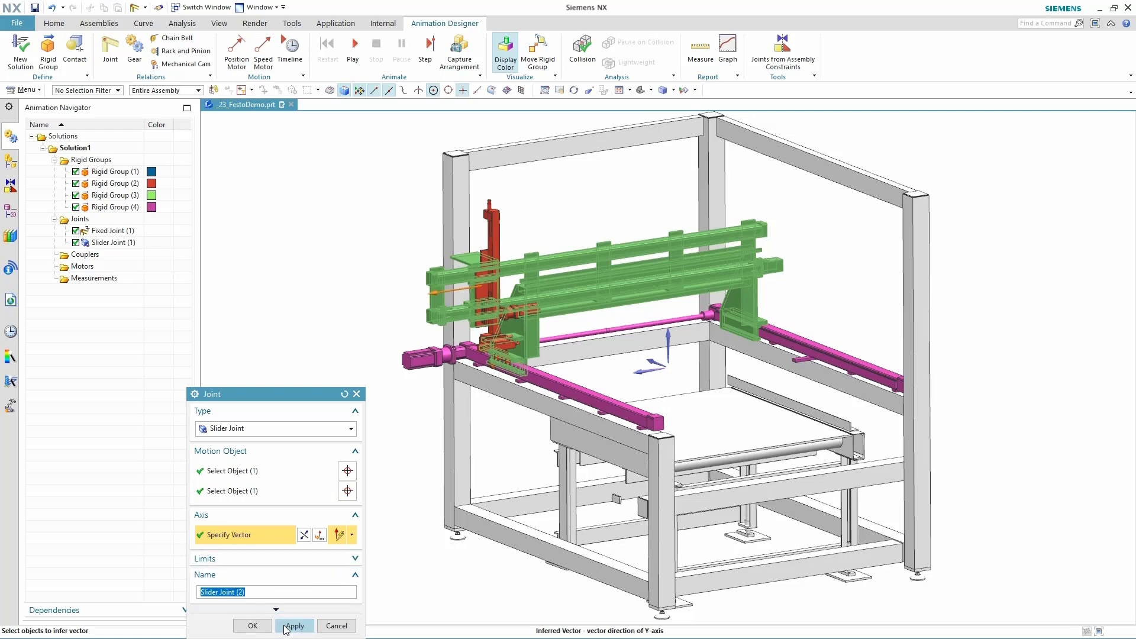
left_click(293, 626)
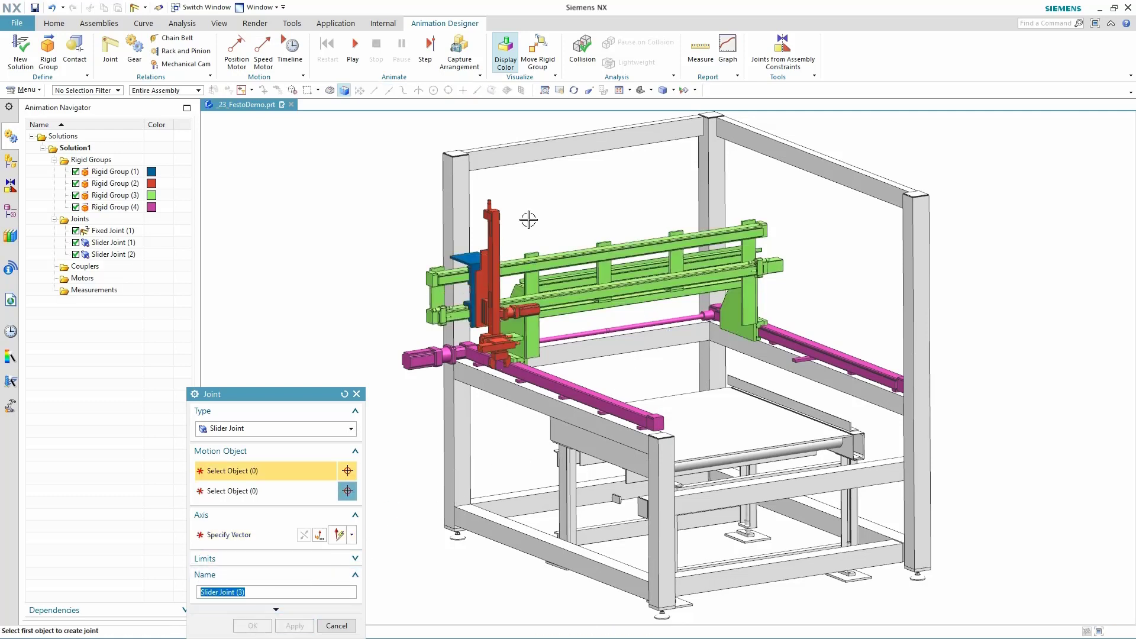
Step: Create a Slider Joint between the red vertical axis group and the blue carriage plate group, with its axis along Z
left_click(478, 259)
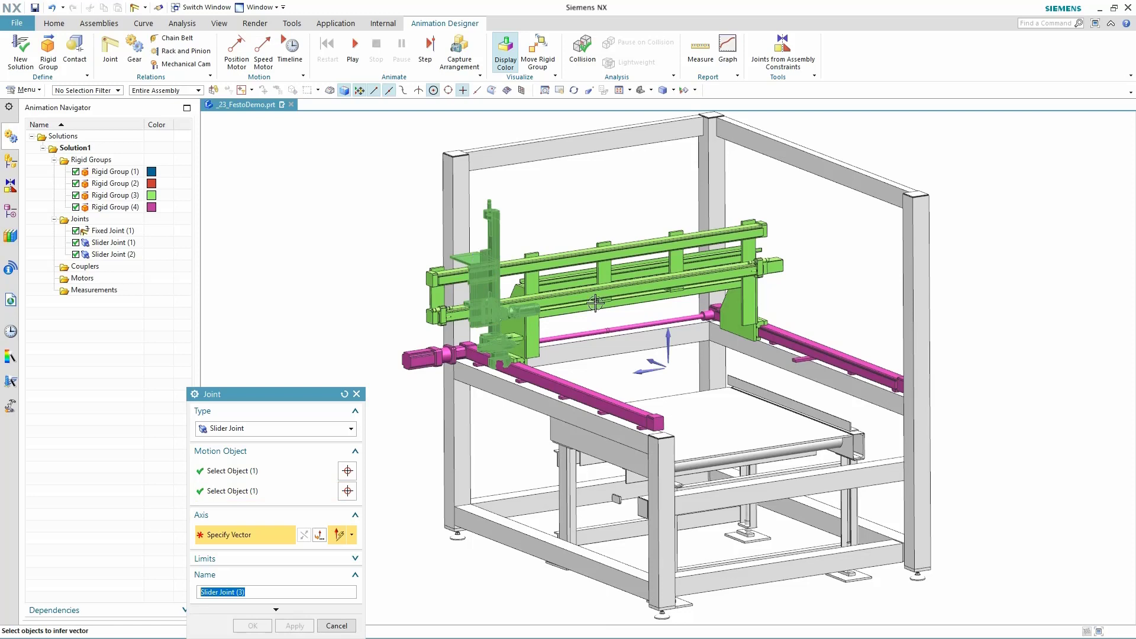
left_click(668, 348)
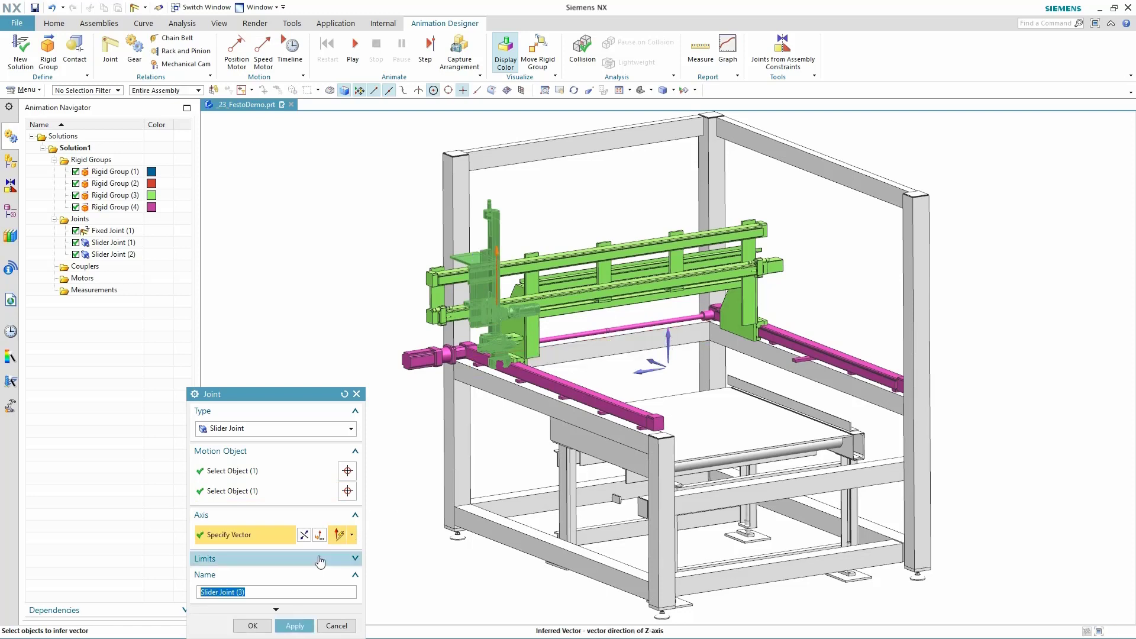
left_click(264, 627)
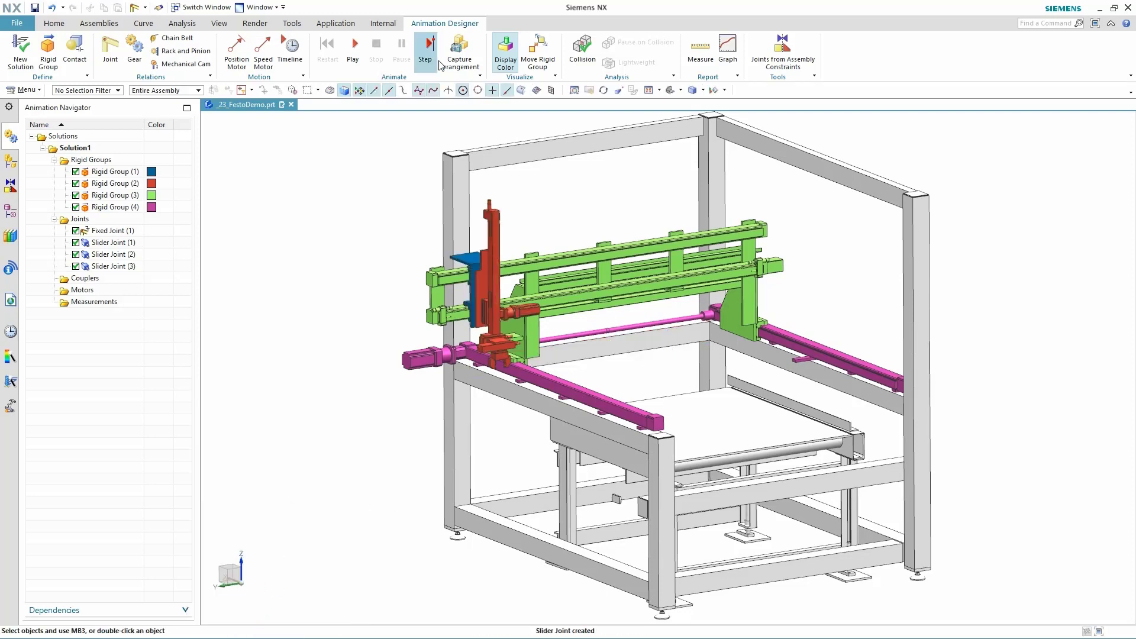
Step: Test the slider joints by moving the red vertical axis group freely with Move Rigid Group
left_click(524, 56)
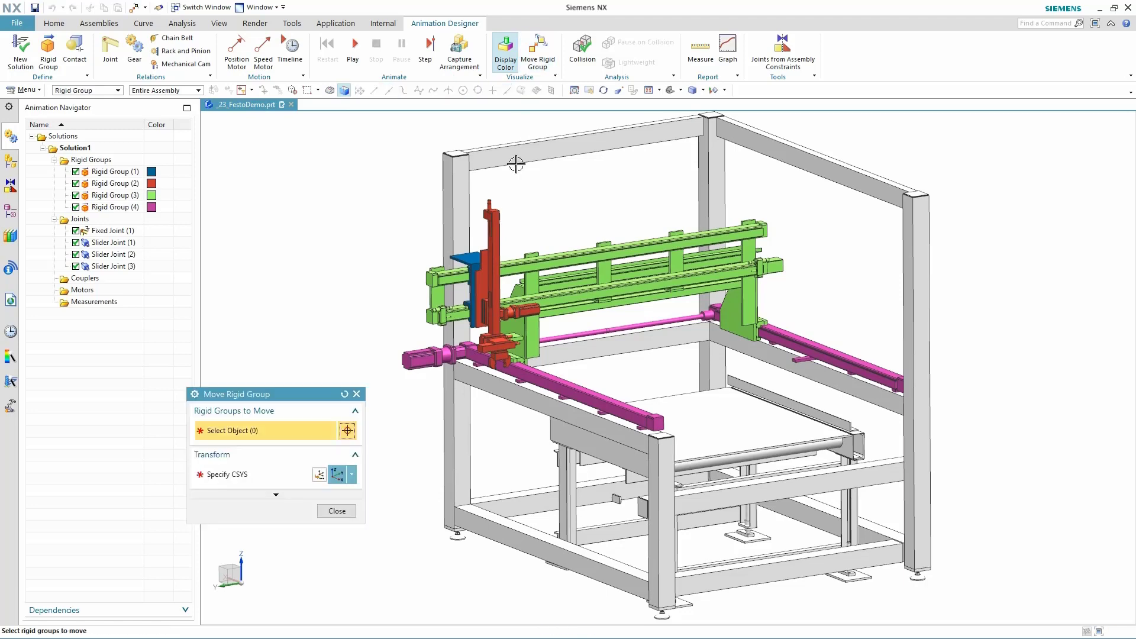
left_click(501, 219)
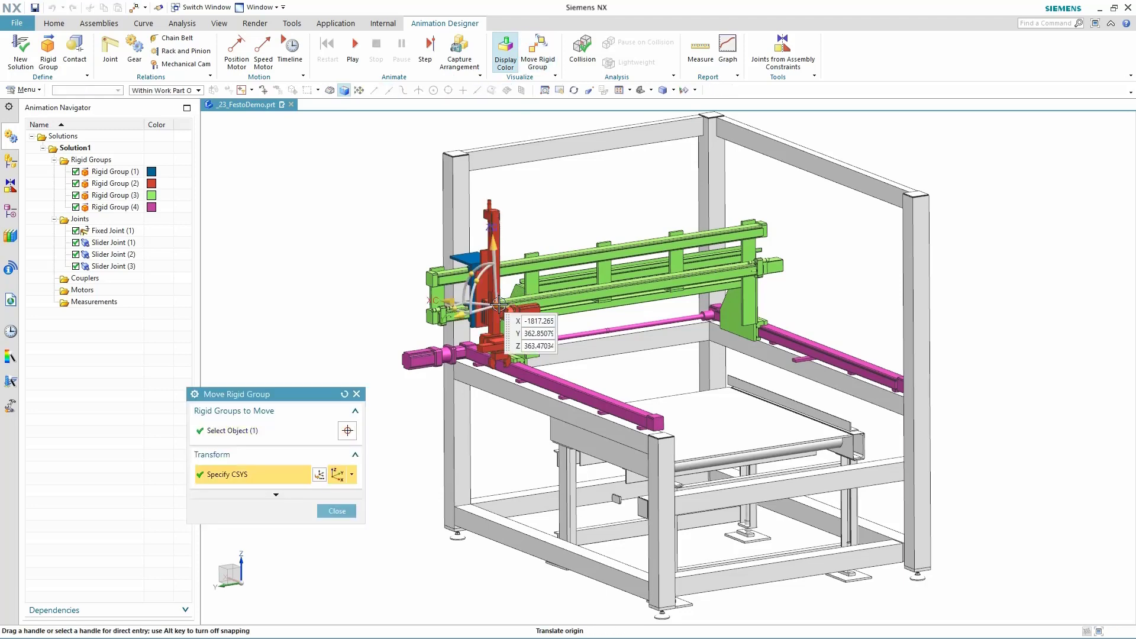
left_click_drag(500, 303, 528, 315)
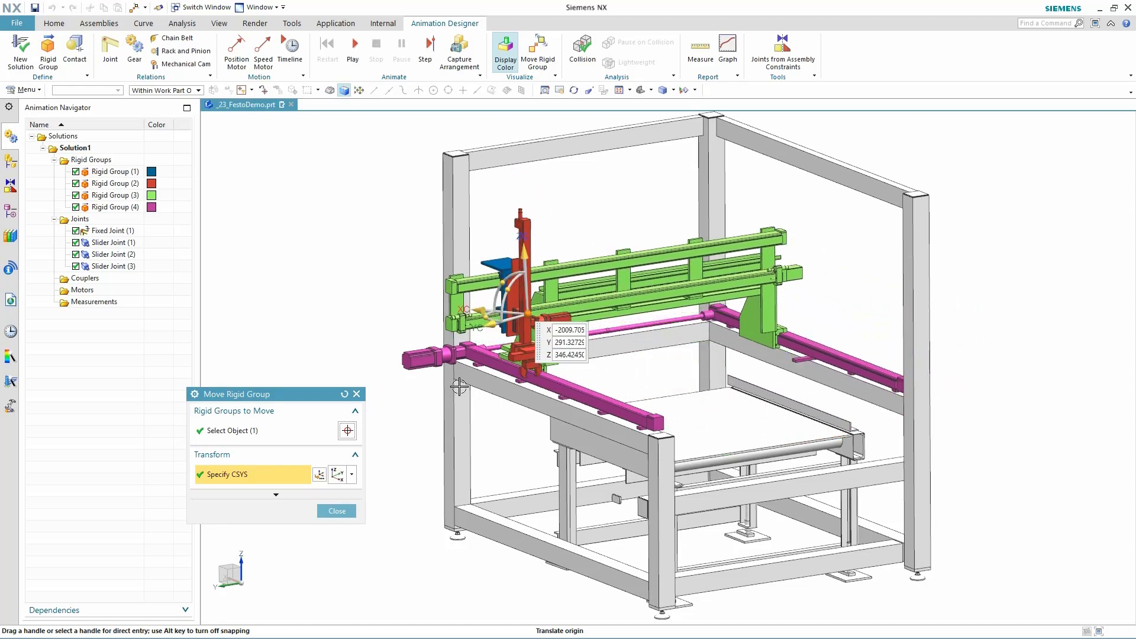
left_click(336, 510)
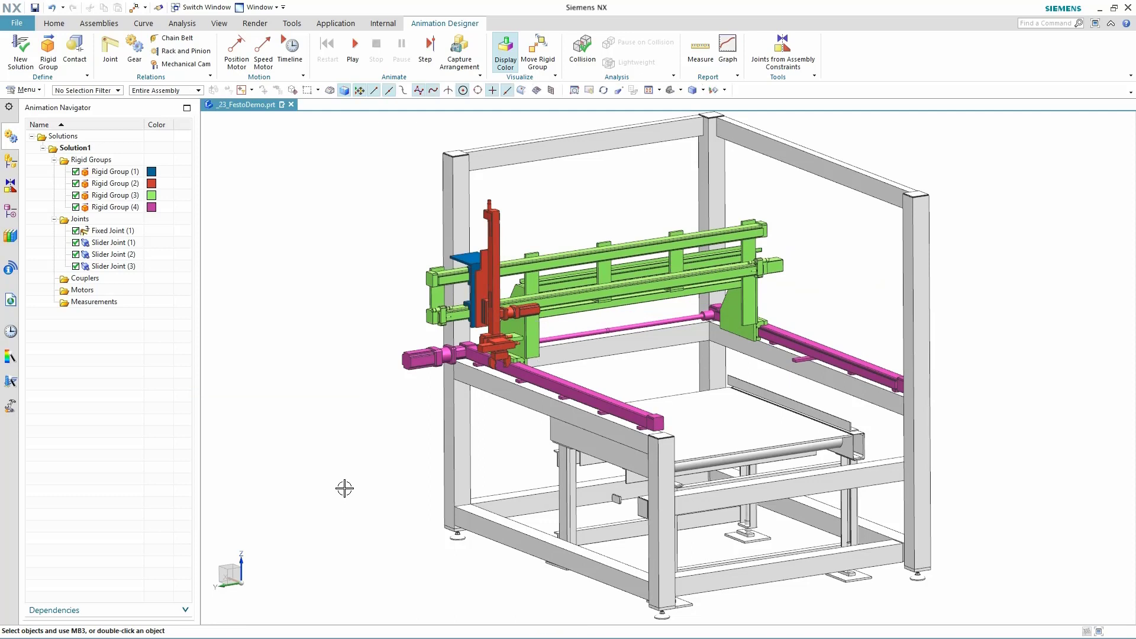
Step: Create a Position Motor on the X-axis slider joint of the green gantry beam with a distance of 1000
left_click(237, 52)
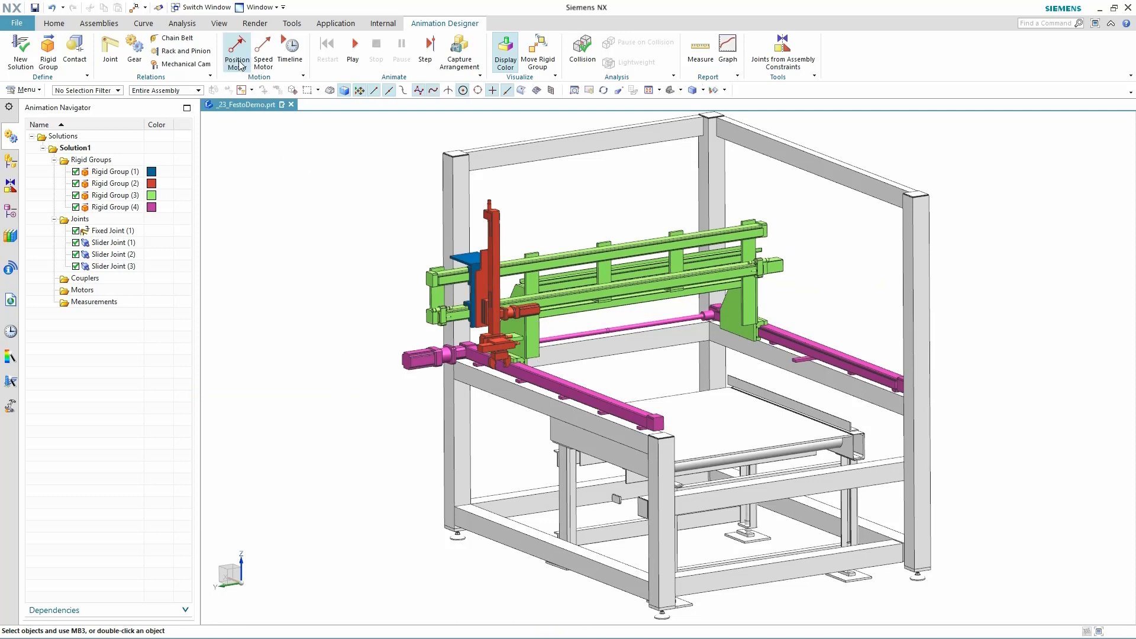
left_click_drag(407, 401, 299, 379)
left_click(612, 286)
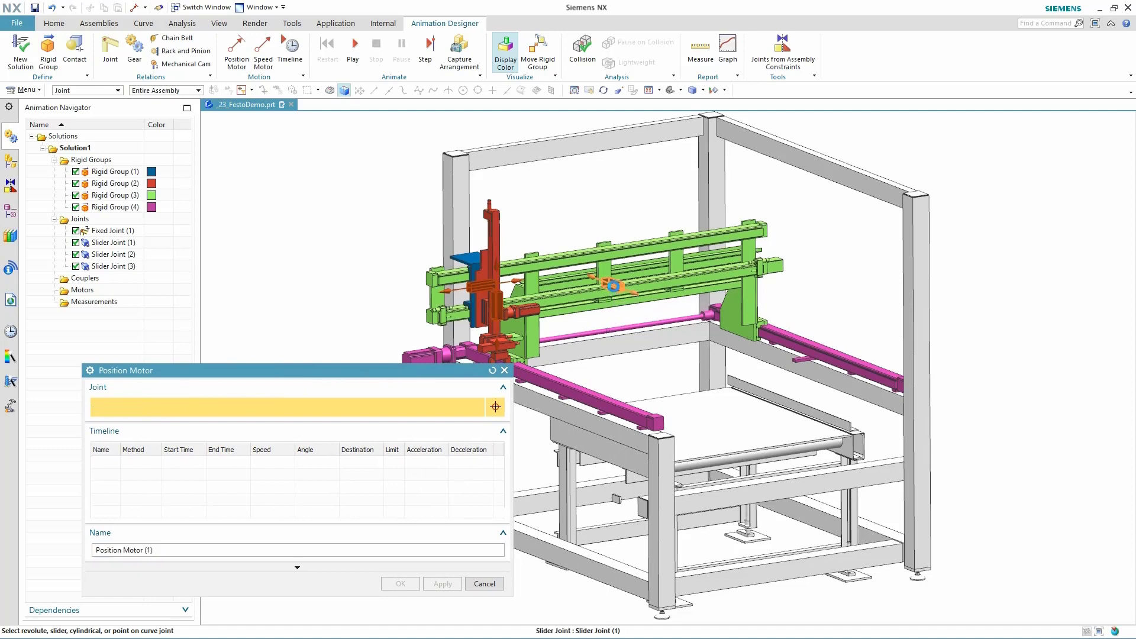
left_click(341, 463)
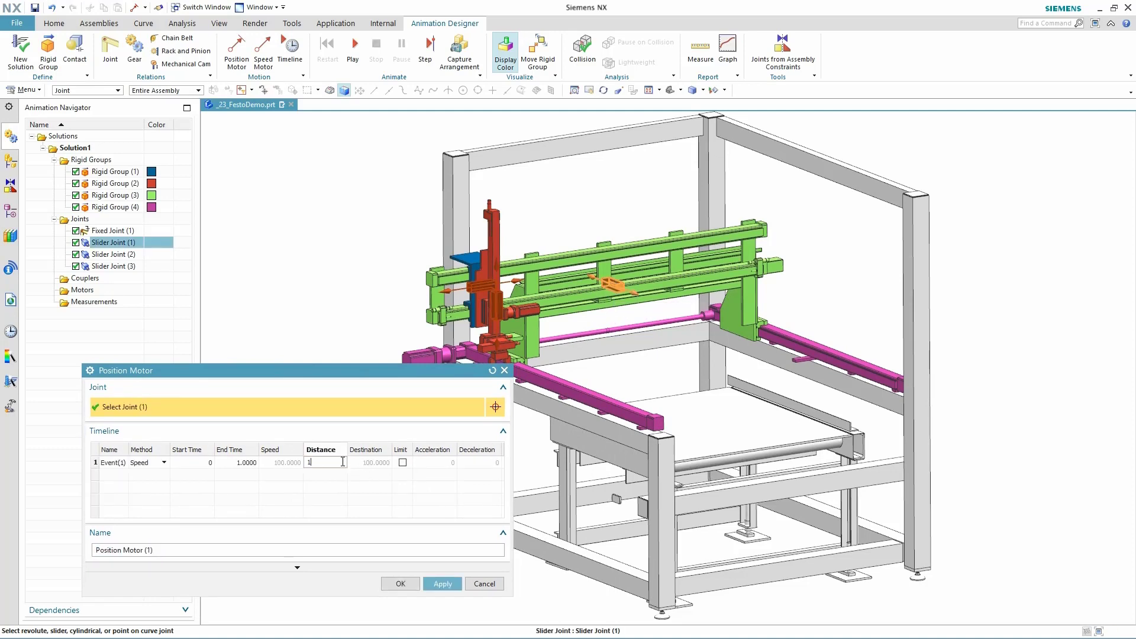
key("Tab")
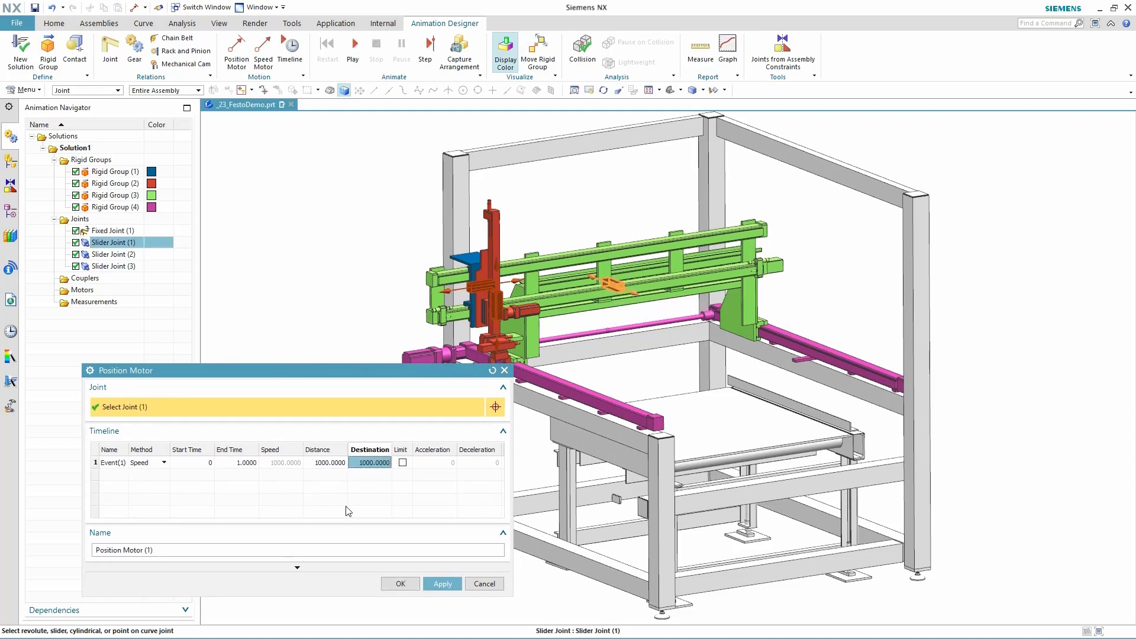
left_click(443, 583)
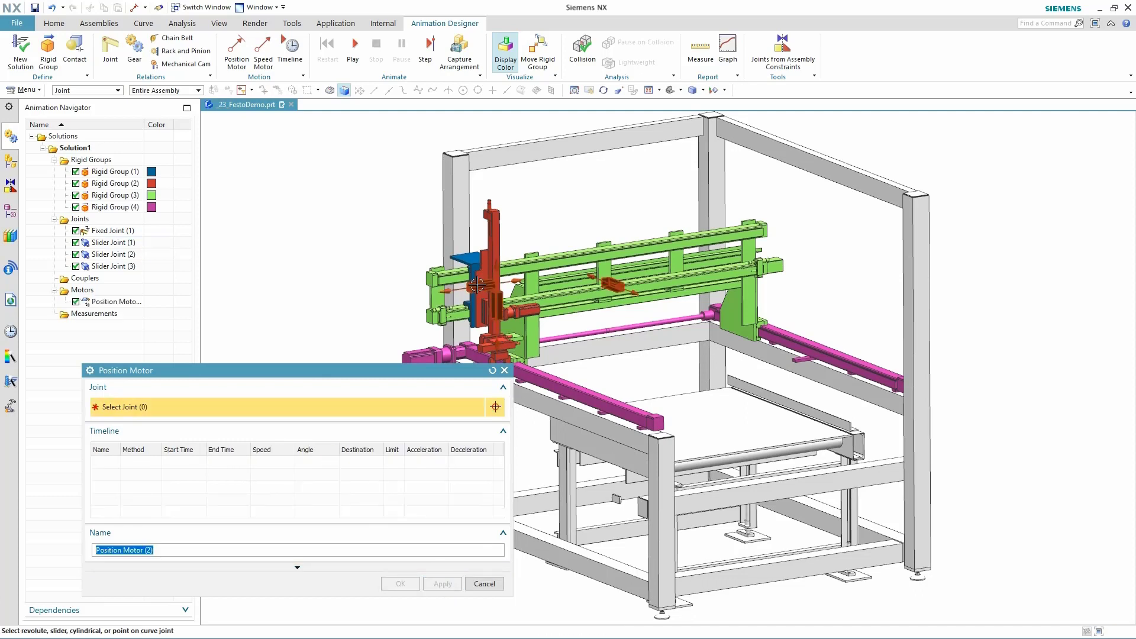
Step: Create a Position Motor on the Y-axis slider joint of the blue carriage plate with a distance of 1000
left_click(477, 286)
left_click(334, 462)
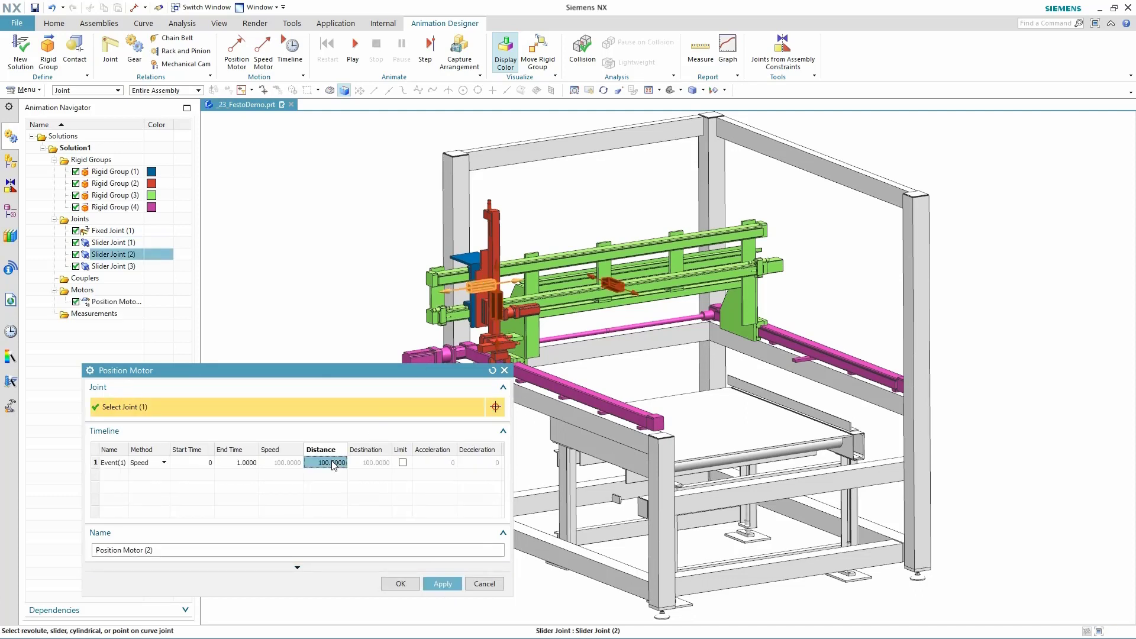
type("1000")
key("Tab")
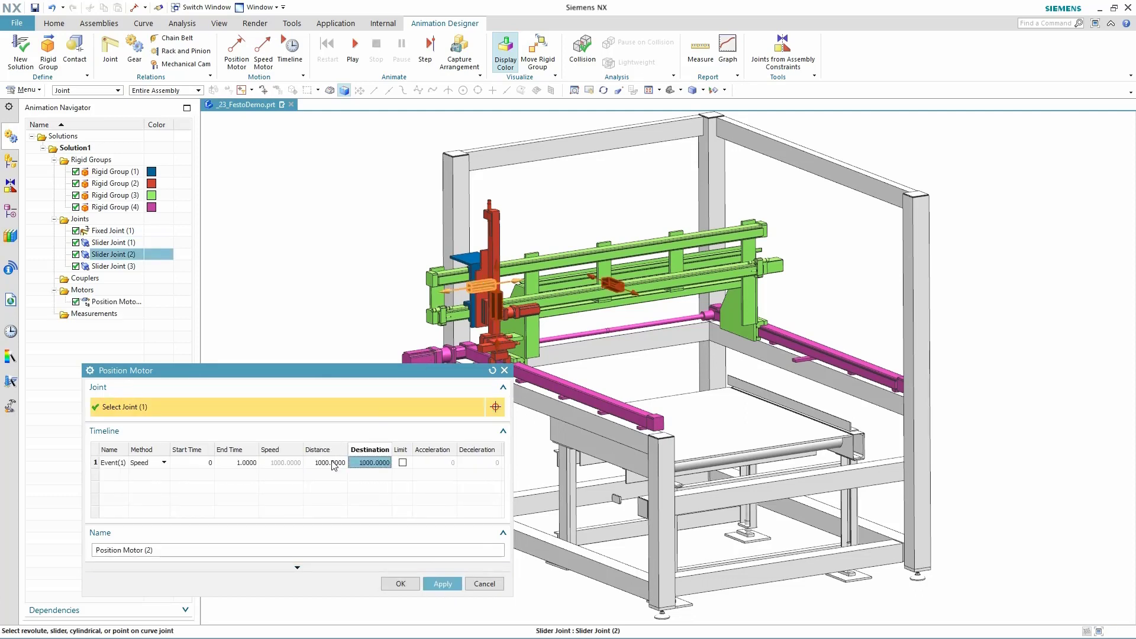
left_click(444, 584)
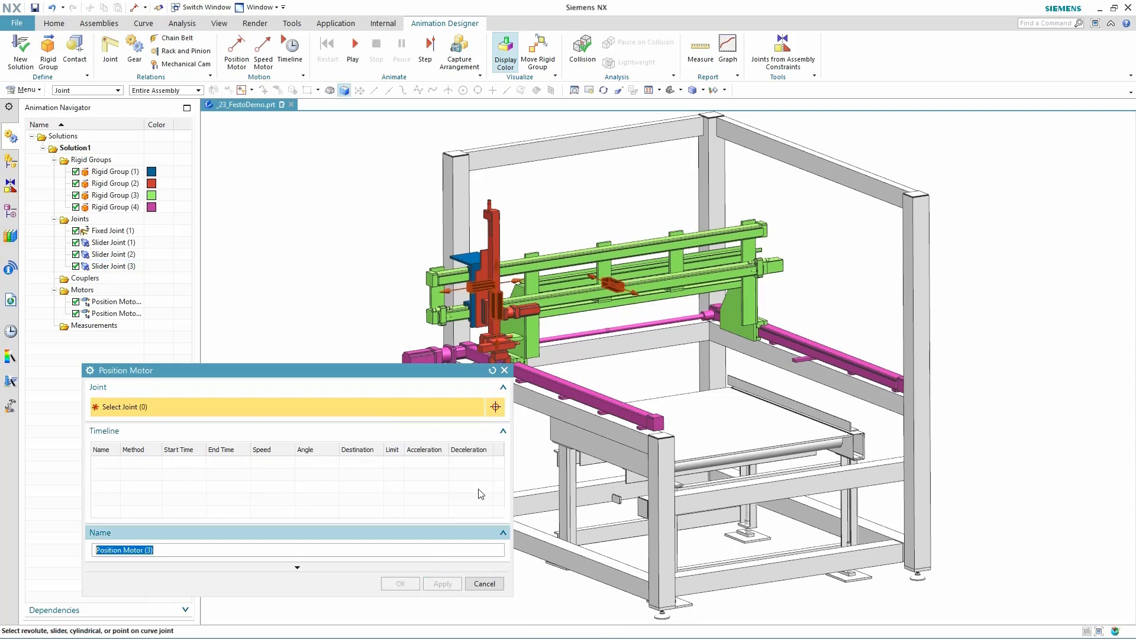
Step: Create a Position Motor on the Z-axis slider joint of the red vertical axis with a distance of 350
left_click(498, 312)
left_click(336, 463)
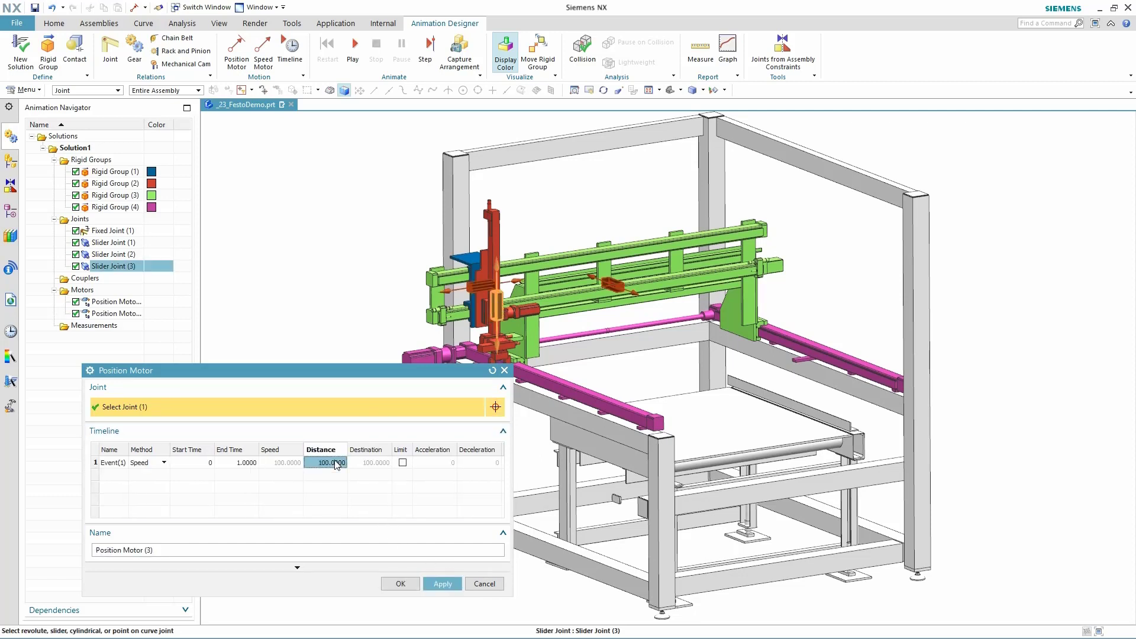
key("Tab")
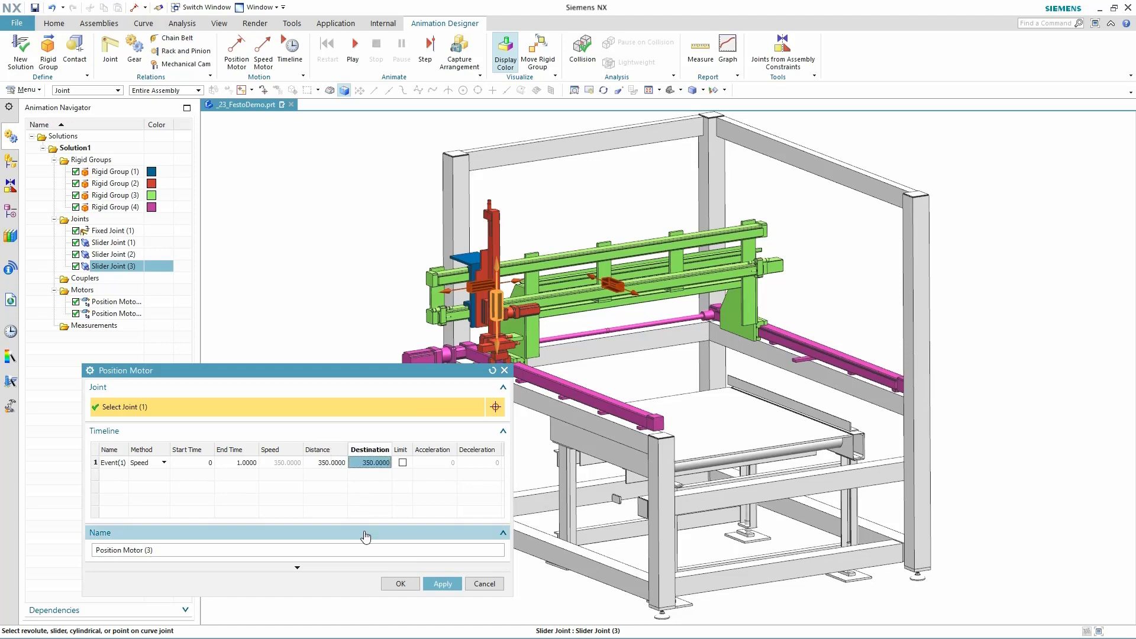
left_click(400, 584)
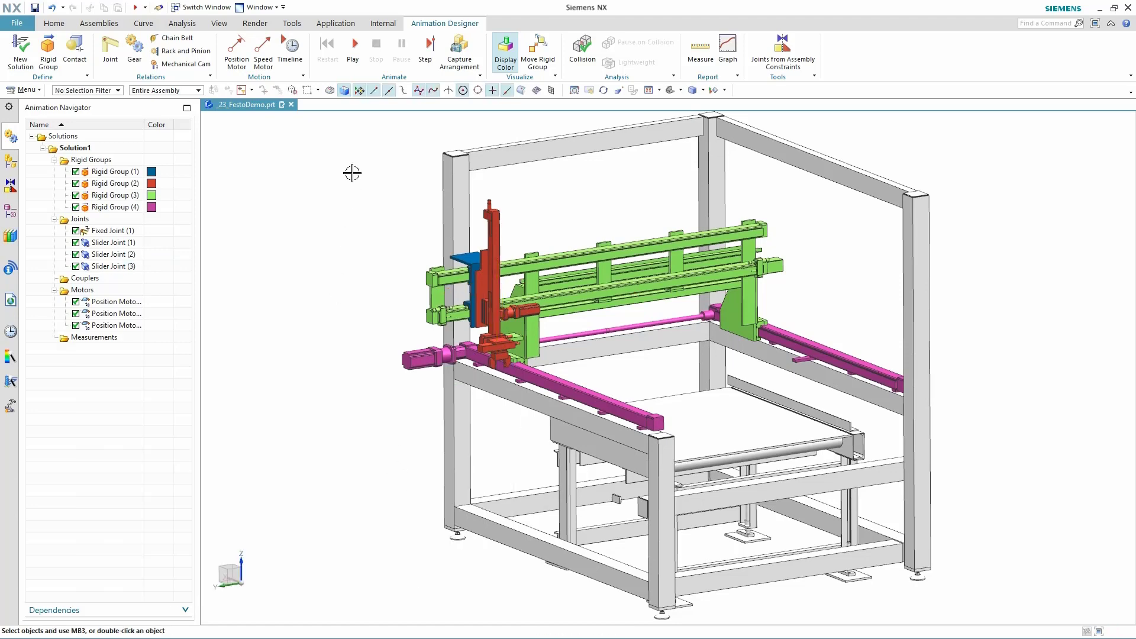
Step: Play the animation of the three motors and scrub through it in the Timeline
left_click(354, 59)
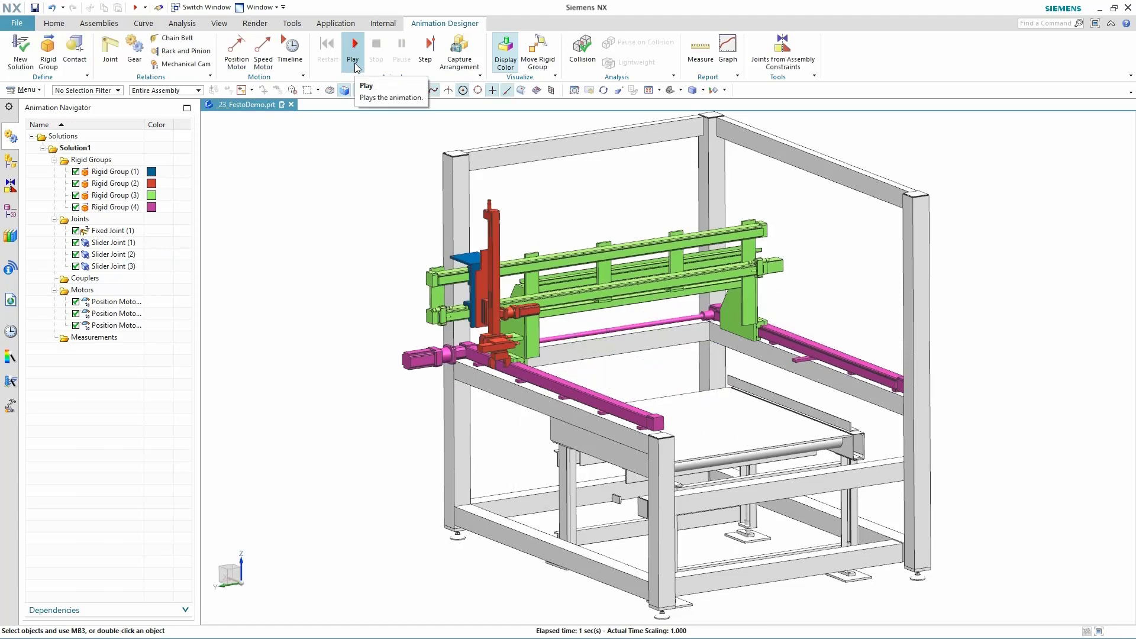
left_click(354, 59)
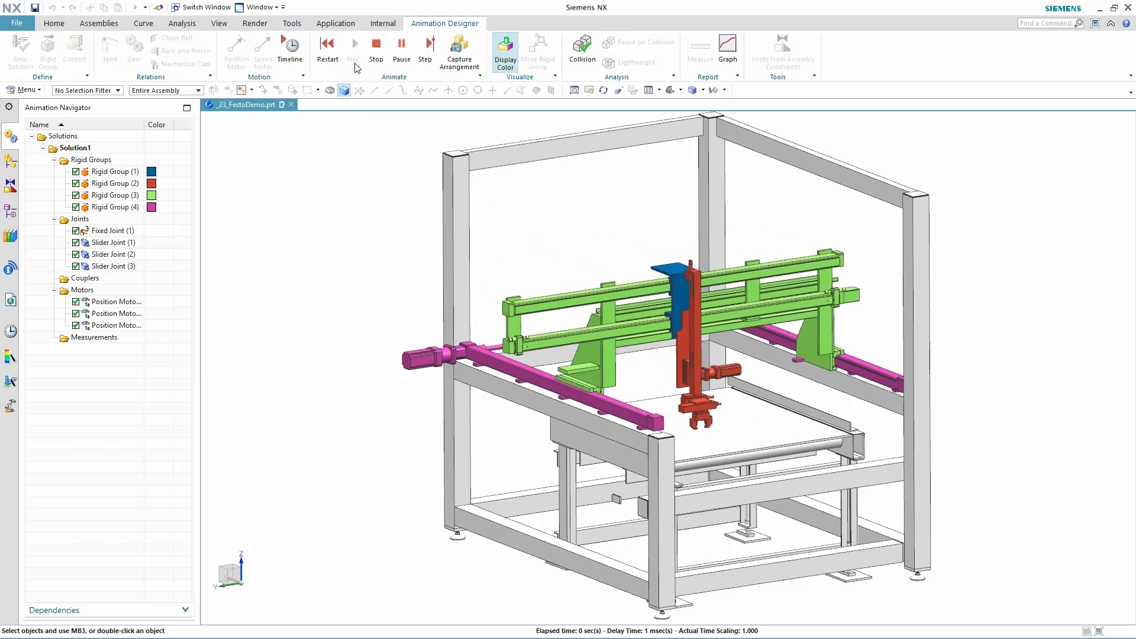
left_click(290, 50)
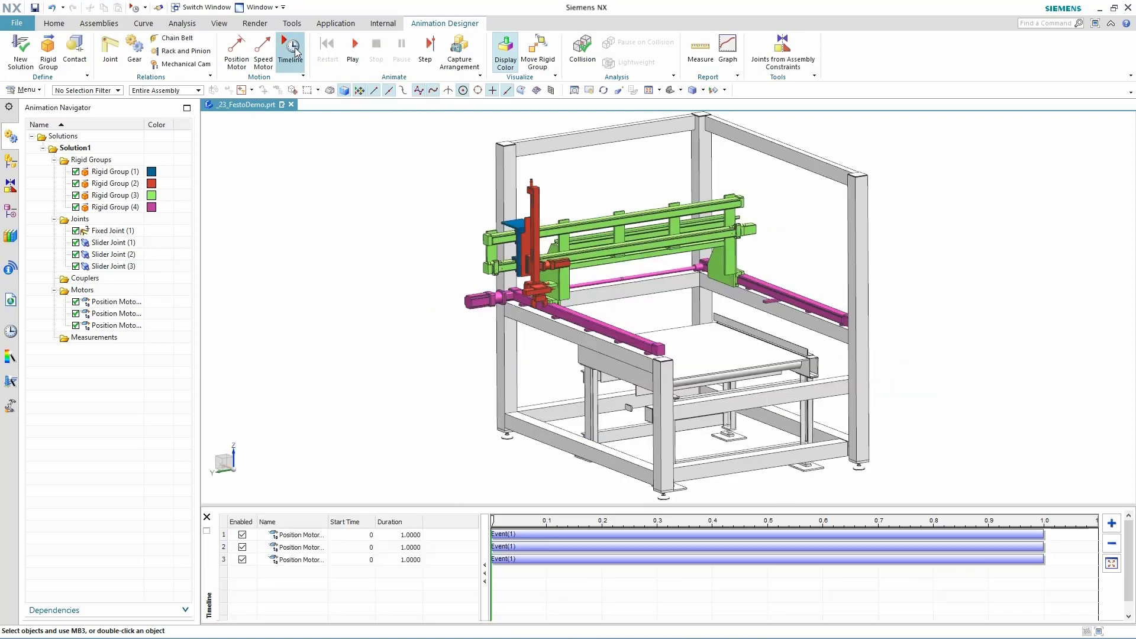
left_click_drag(491, 519, 488, 547)
Step: Mirror Event(1) of each of the three position motors in the Timeline to add the return motions
left_click(872, 535)
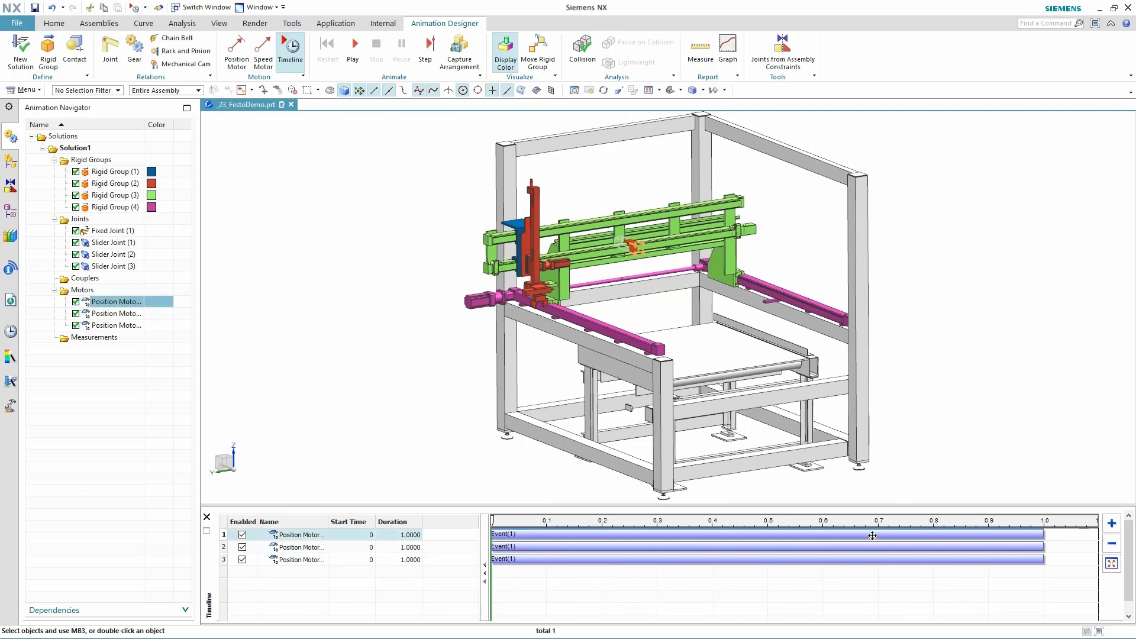
right_click(874, 538)
left_click(900, 507)
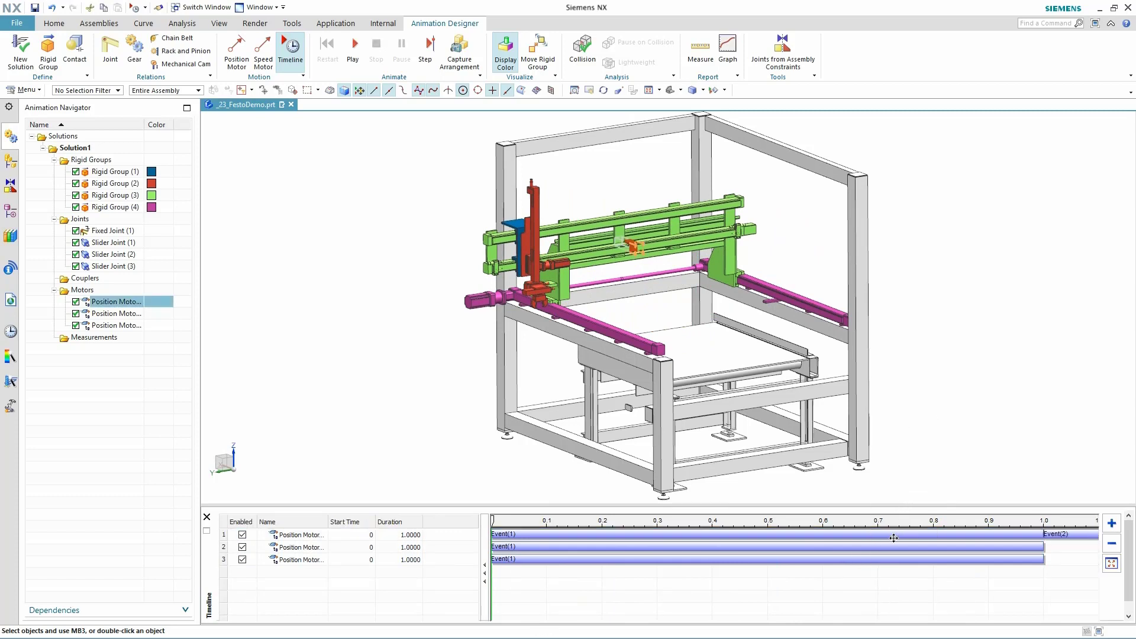
left_click(888, 544)
right_click(888, 544)
left_click(927, 517)
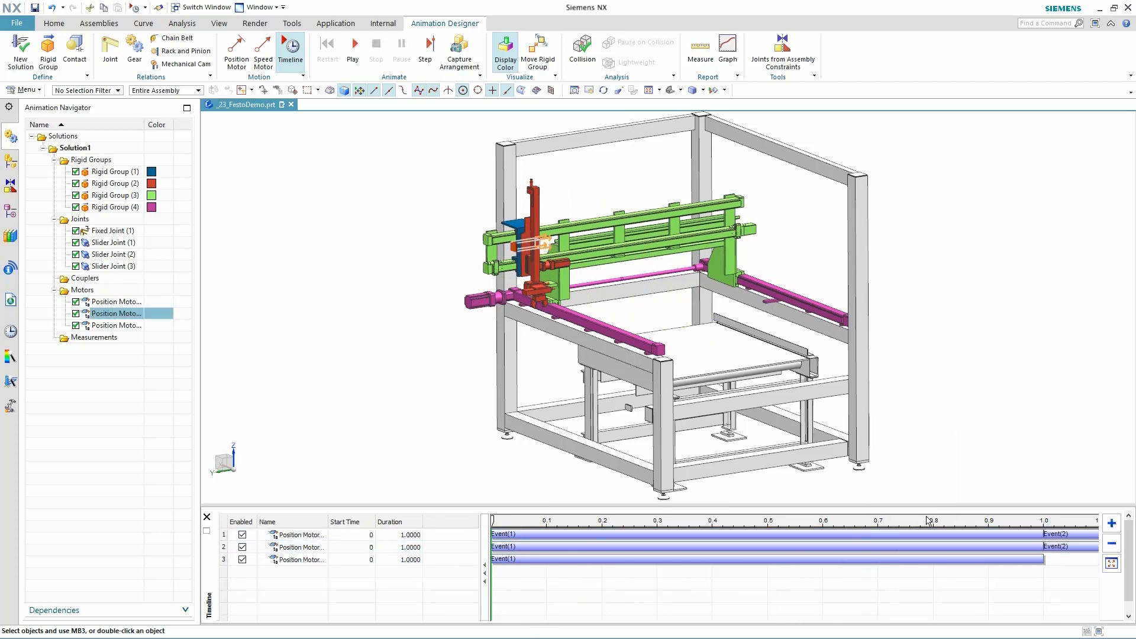
left_click(927, 558)
right_click(926, 558)
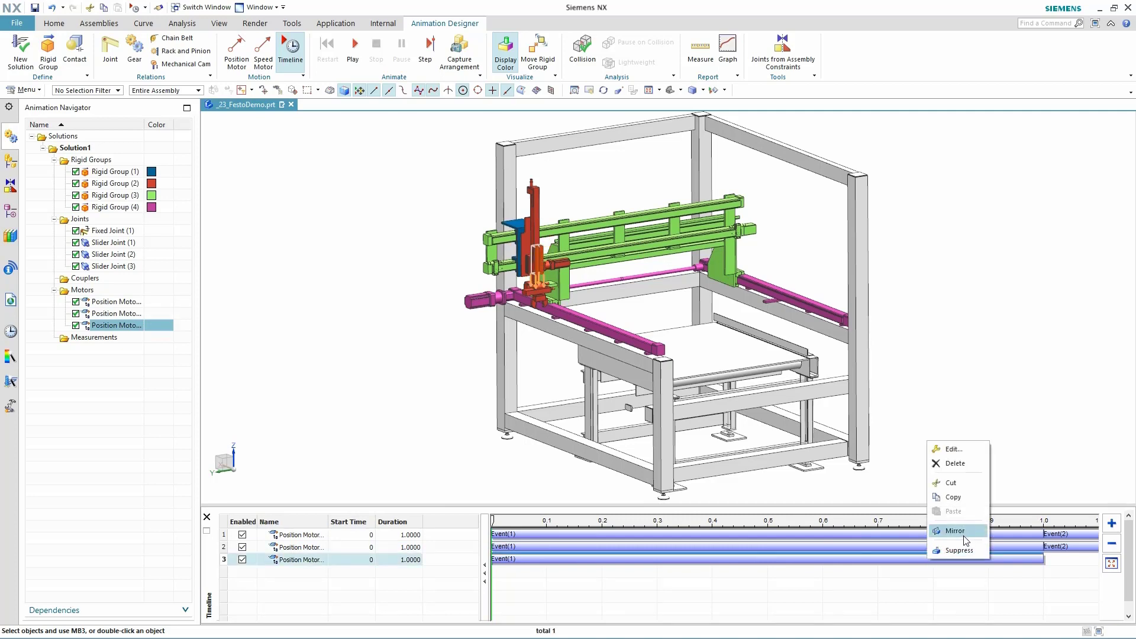
left_click(964, 533)
Step: Stagger the mirrored events so Event(2) starts at 5 s for the X motor, 4 s for the Y motor and 3 s for the Z motor
left_click(1112, 548)
left_click(1111, 548)
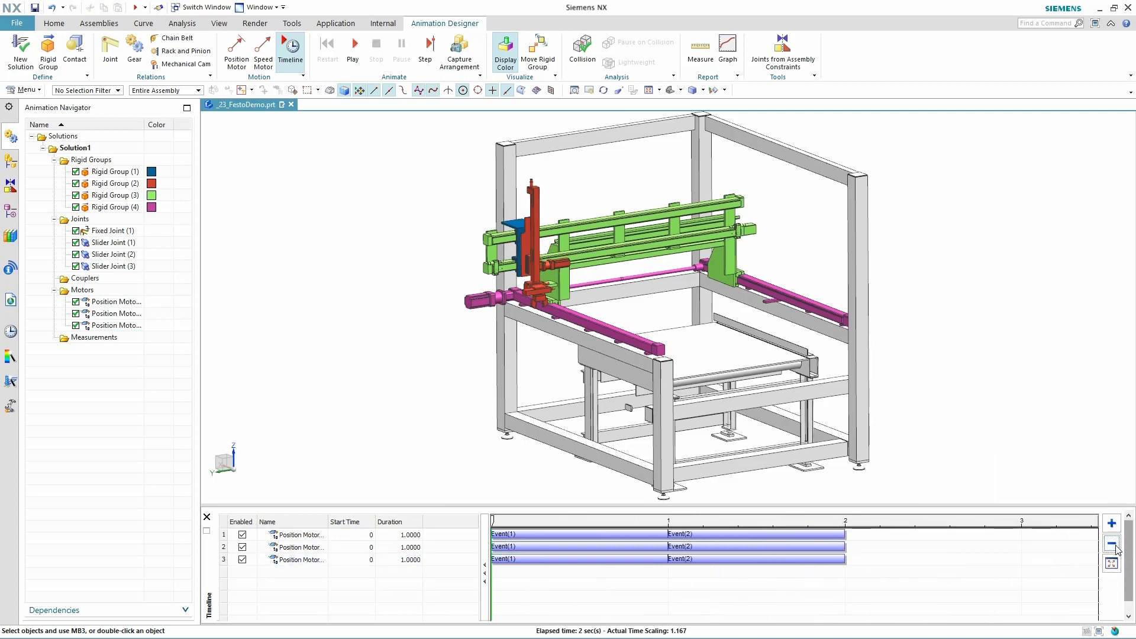
left_click(1111, 548)
left_click_drag(655, 535, 1017, 540)
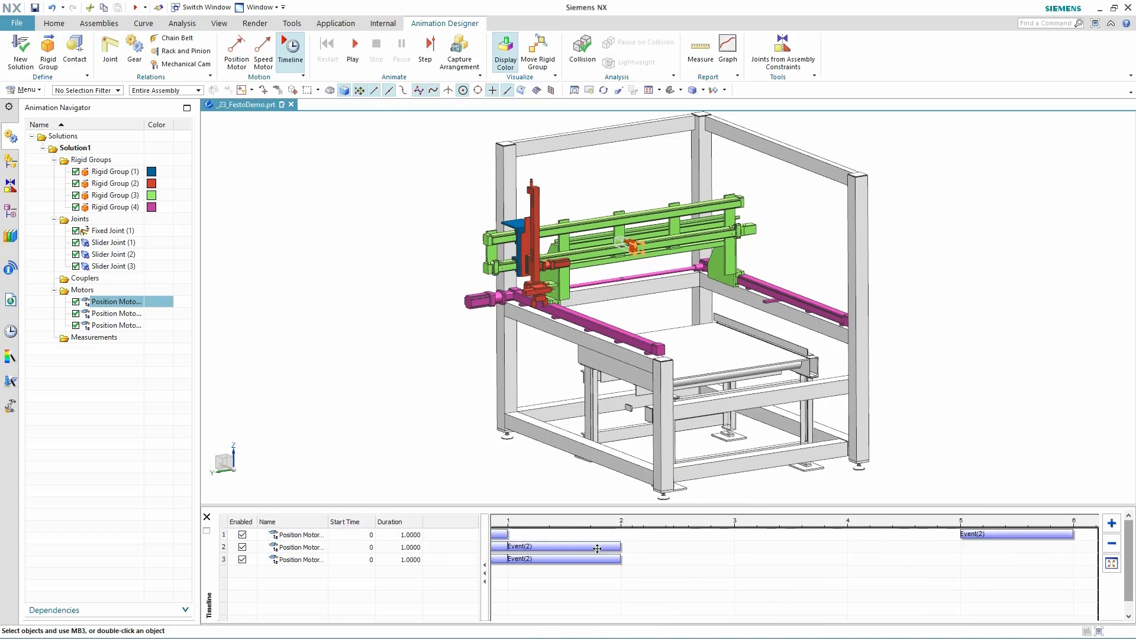
left_click_drag(564, 546, 900, 564)
left_click_drag(590, 556, 689, 558)
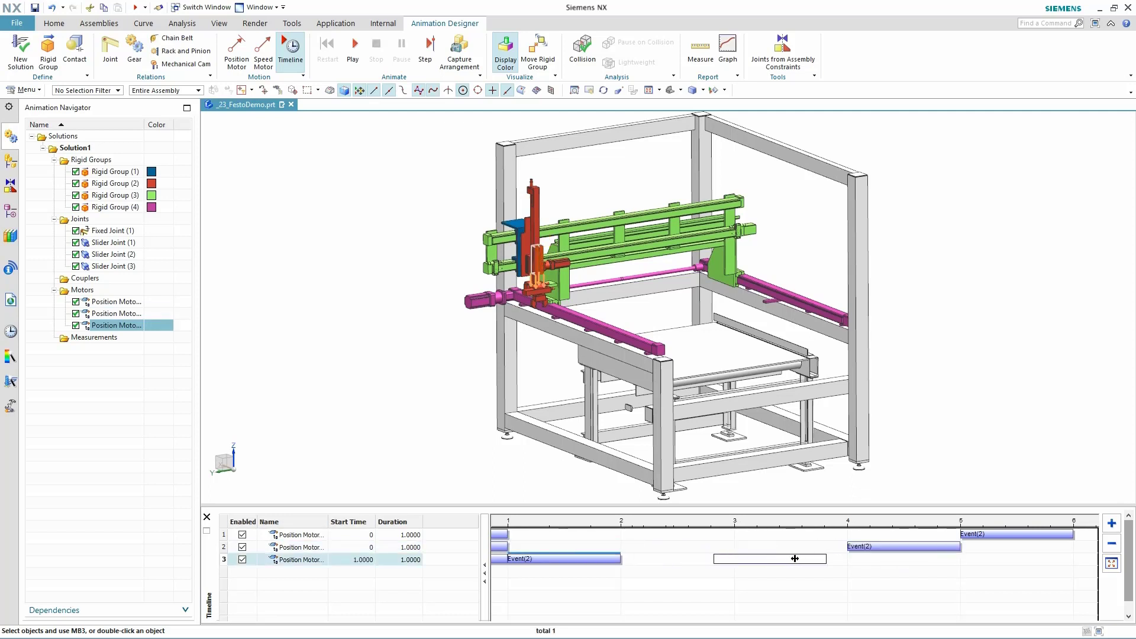
left_click_drag(814, 559, 815, 560)
Step: Shift Event(1) of the Y motor to start at 1 s and of the Z motor at 2 s, and play the animation
left_click(1117, 565)
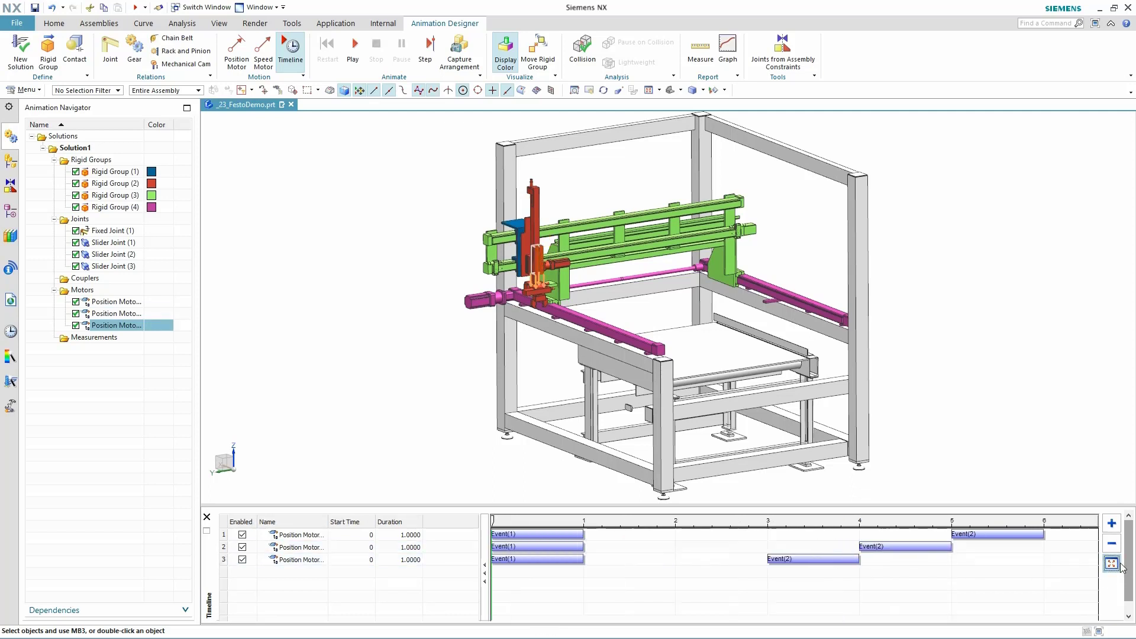
left_click_drag(527, 546, 751, 571)
left_click(351, 56)
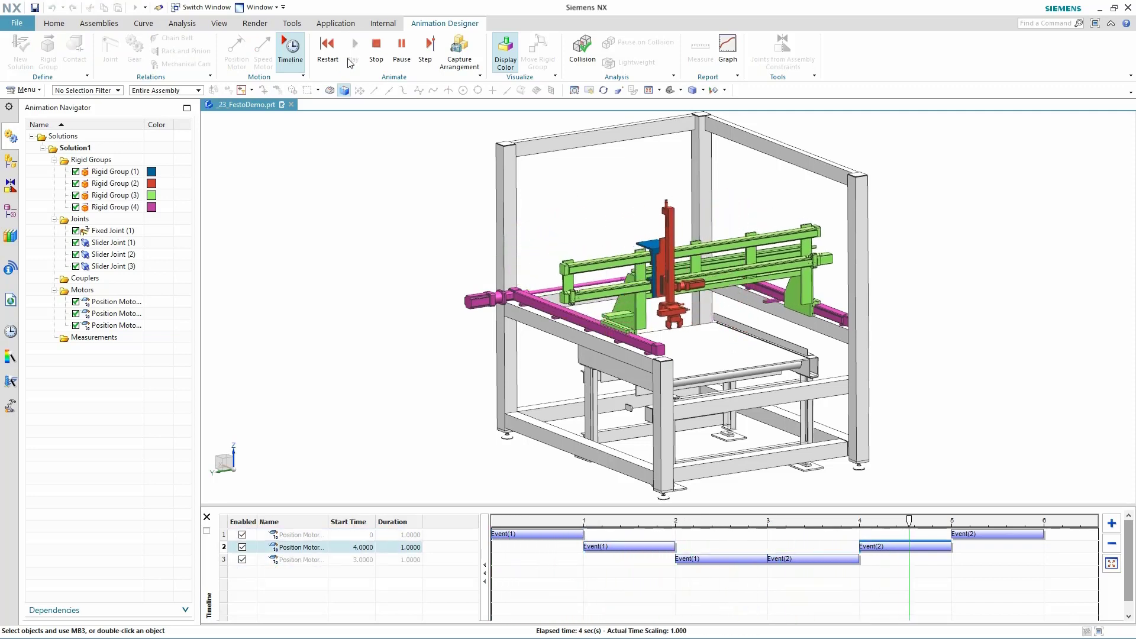
left_click(330, 71)
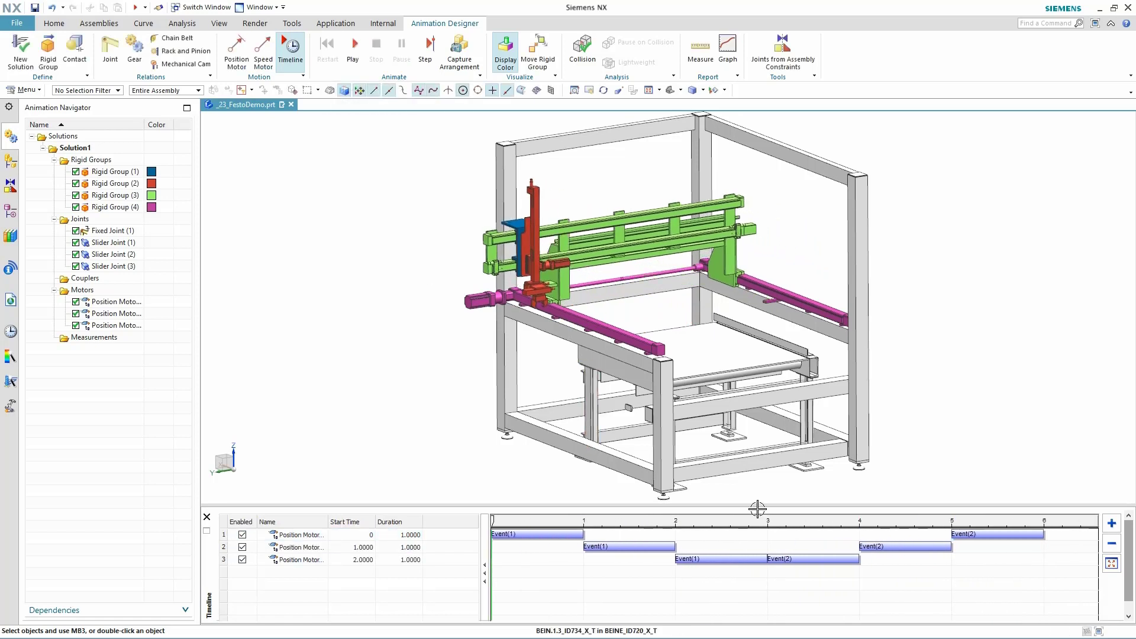
Step: Lengthen both X motor events to 2 s, with Event(1) running from 0 to 2 s and Event(2) from 4 to 6 s
left_click(953, 533)
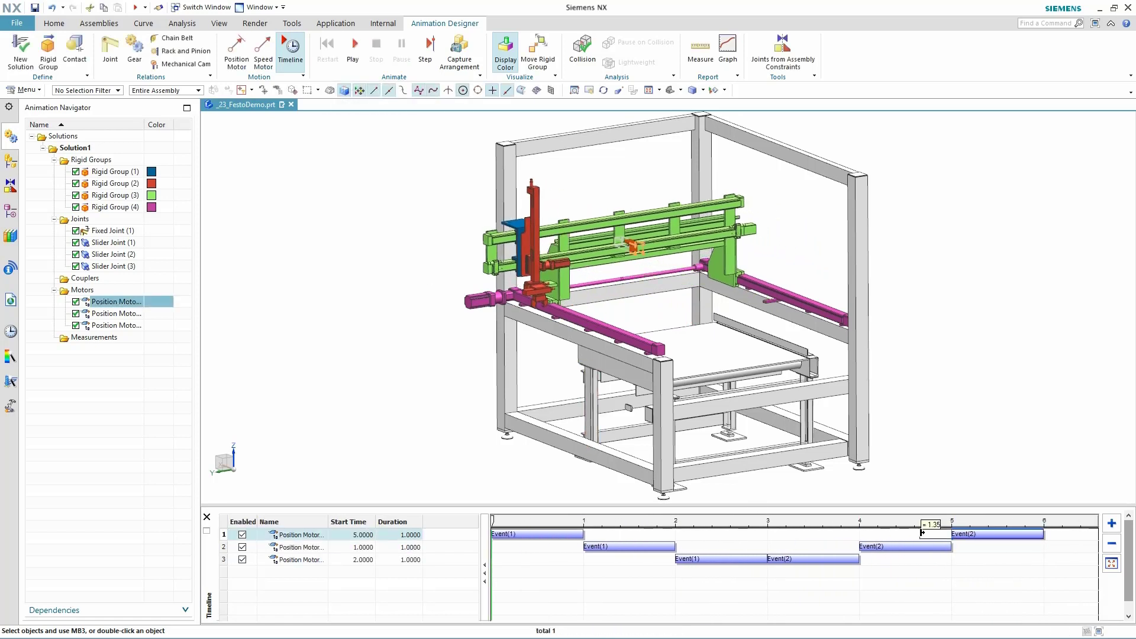
left_click_drag(862, 535, 860, 534)
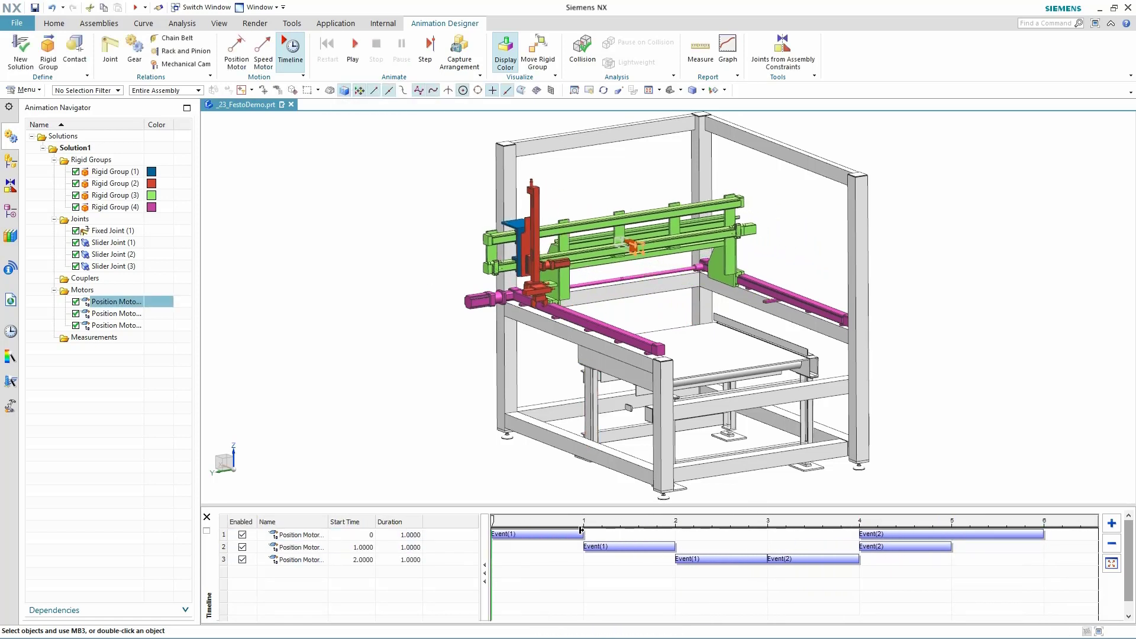
left_click_drag(581, 532, 675, 539)
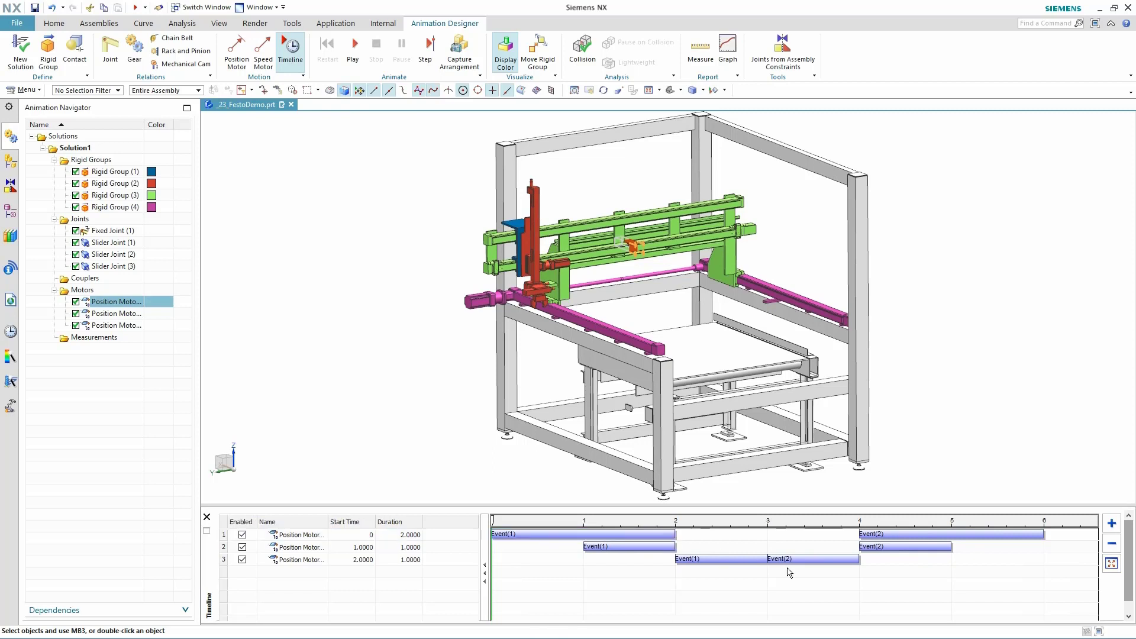
Step: Retime the Z motor's Event(2) to start at about 3.7 s and Event(1) at 1.6 s lasting 1.25 s; extend the Y motor's Event(1) to 1.35 s
left_click_drag(794, 558, 859, 559)
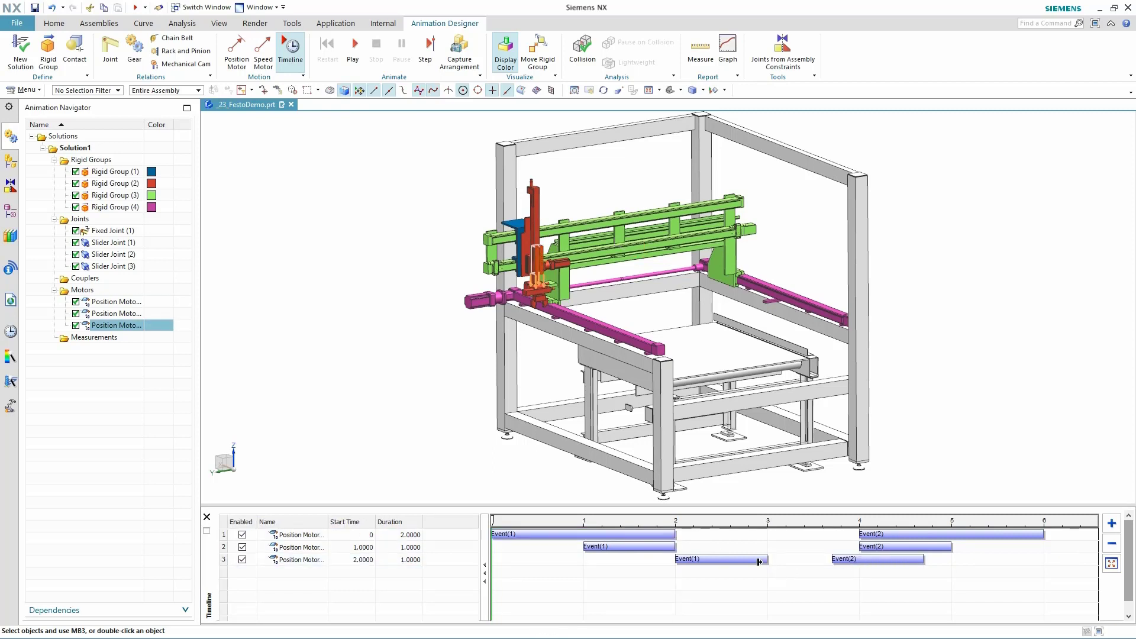
left_click_drag(760, 561, 794, 559)
mouse_move(707, 559)
left_mouse_down()
mouse_move(671, 556)
mouse_move(710, 548)
left_mouse_up()
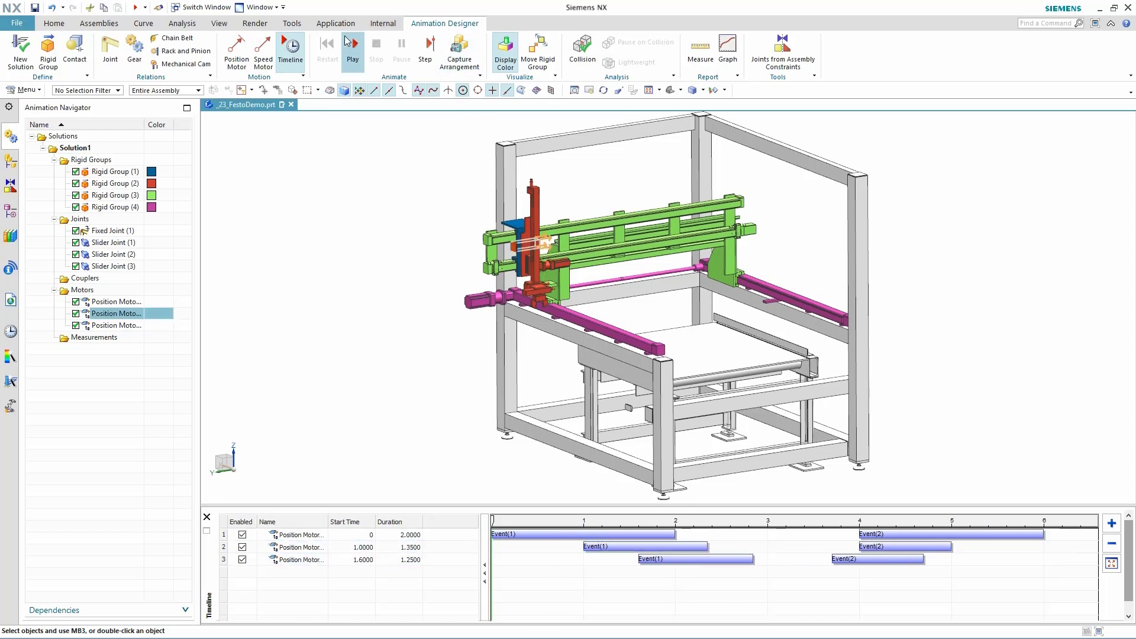
Step: Play the retimed animation and scrub the Timeline playhead to review the overlapping axis motions
left_click(353, 46)
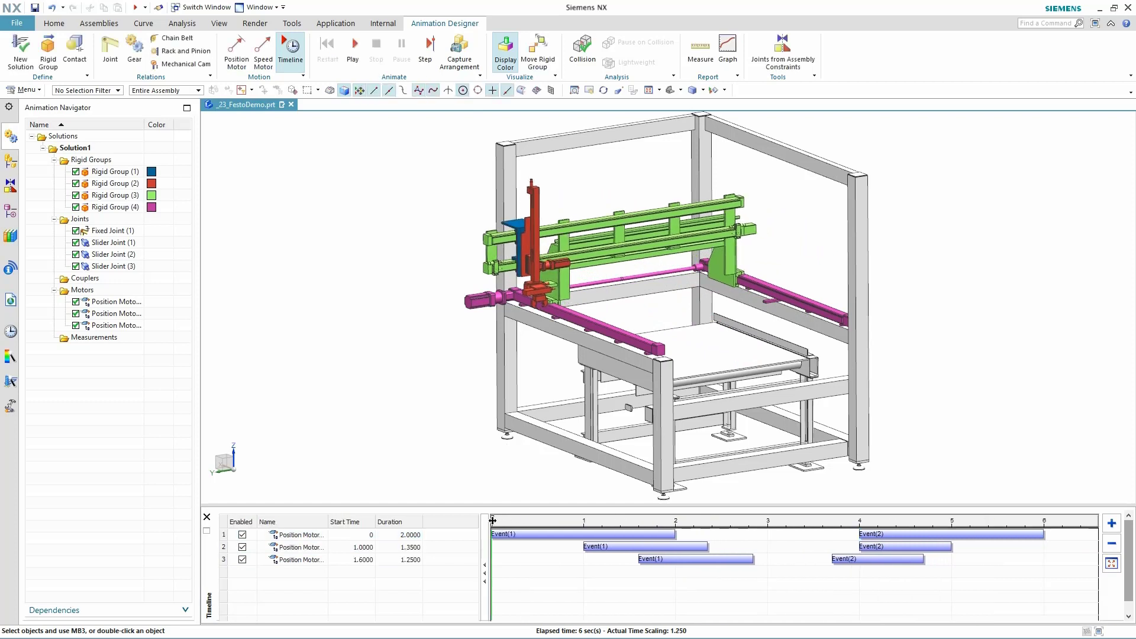
left_click_drag(492, 520, 772, 541)
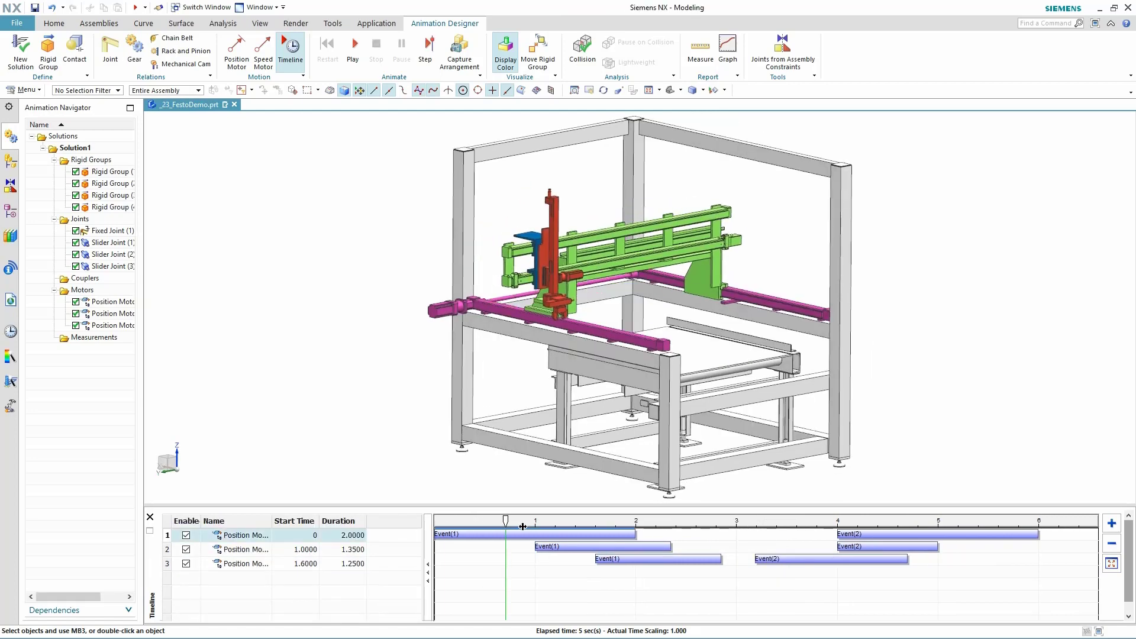
Step: Return the Timeline playhead to the start, turn on collision checking, and play the animation through once
left_click_drag(988, 557, 441, 508)
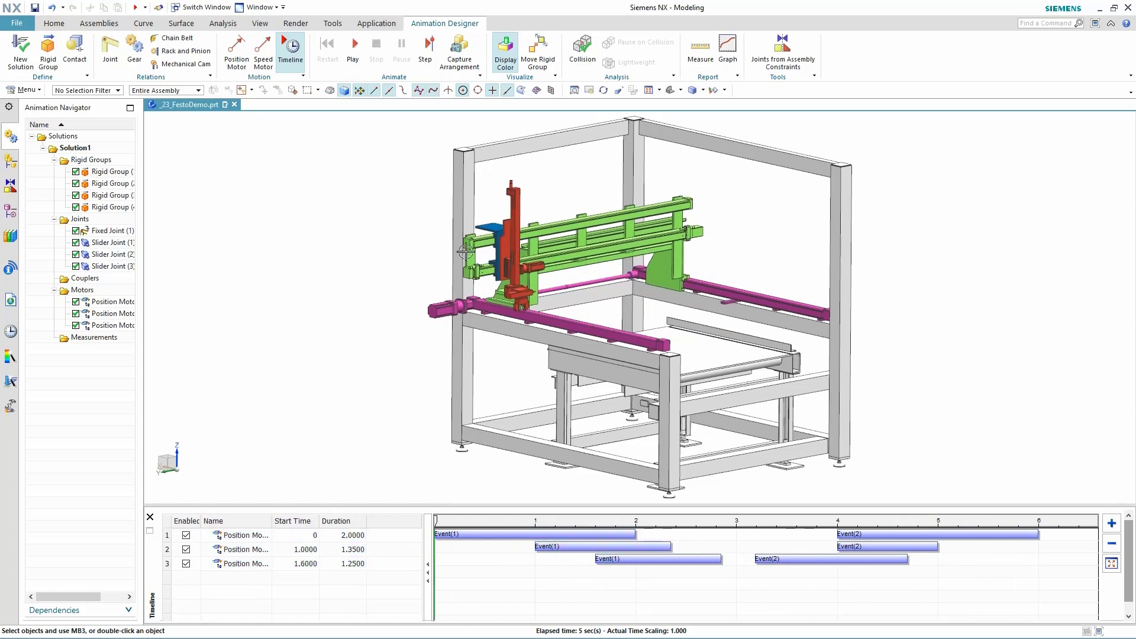
left_click(582, 48)
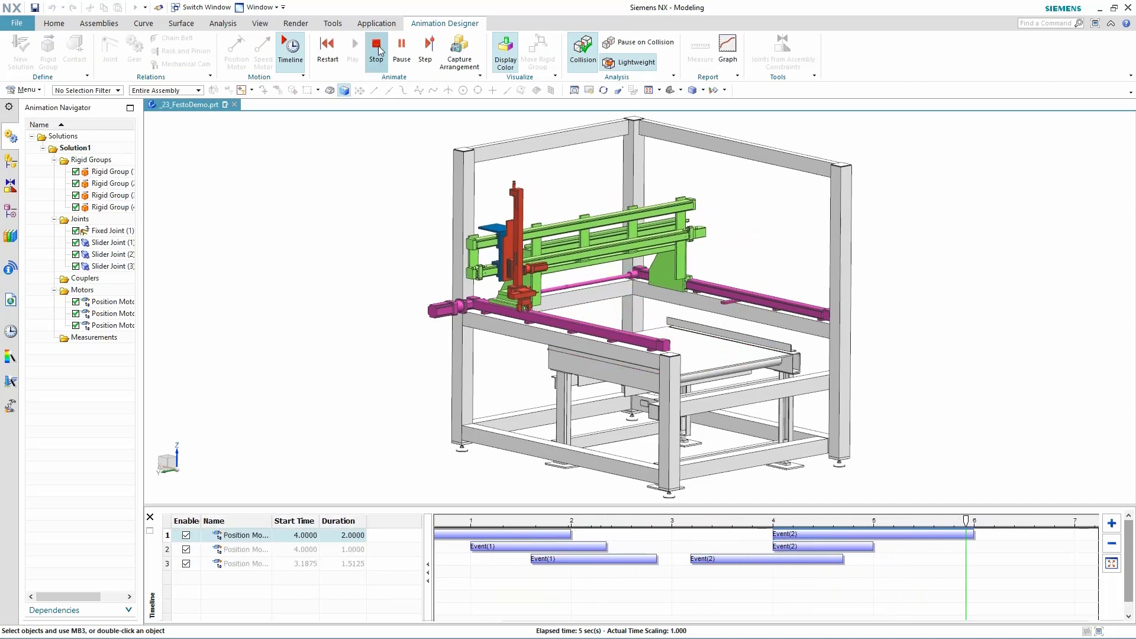
left_click(377, 47)
Step: Replay the animation with Pause on Collision, examine the carriage and bar at the rail up close, and stop playback
left_click(356, 59)
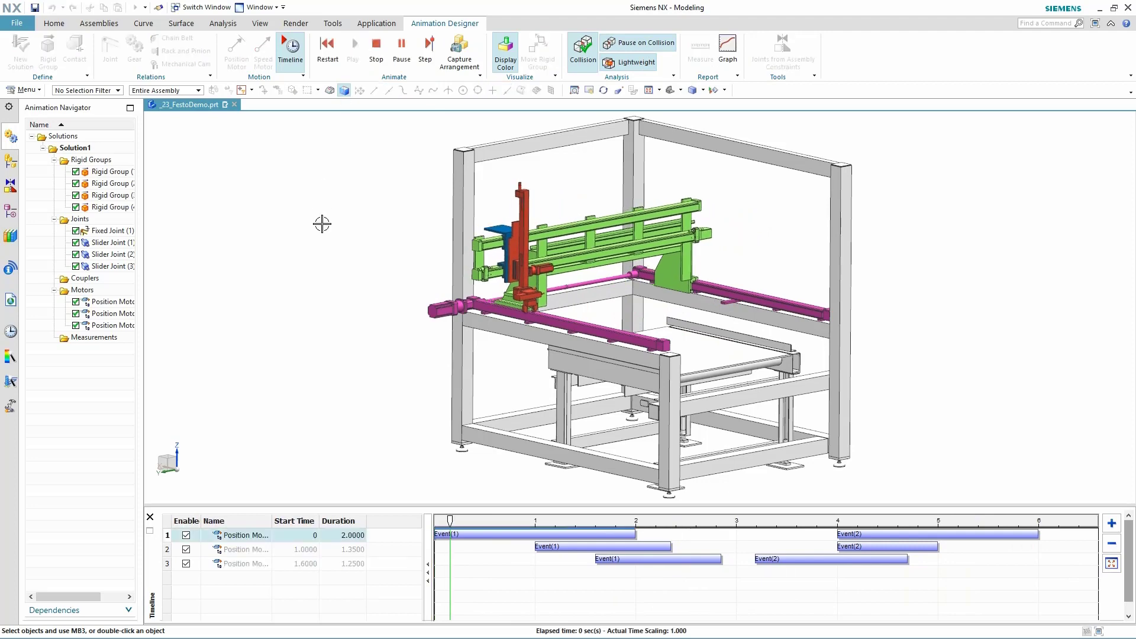
scroll(764, 286, "up", 2)
scroll(768, 247, "up", 5)
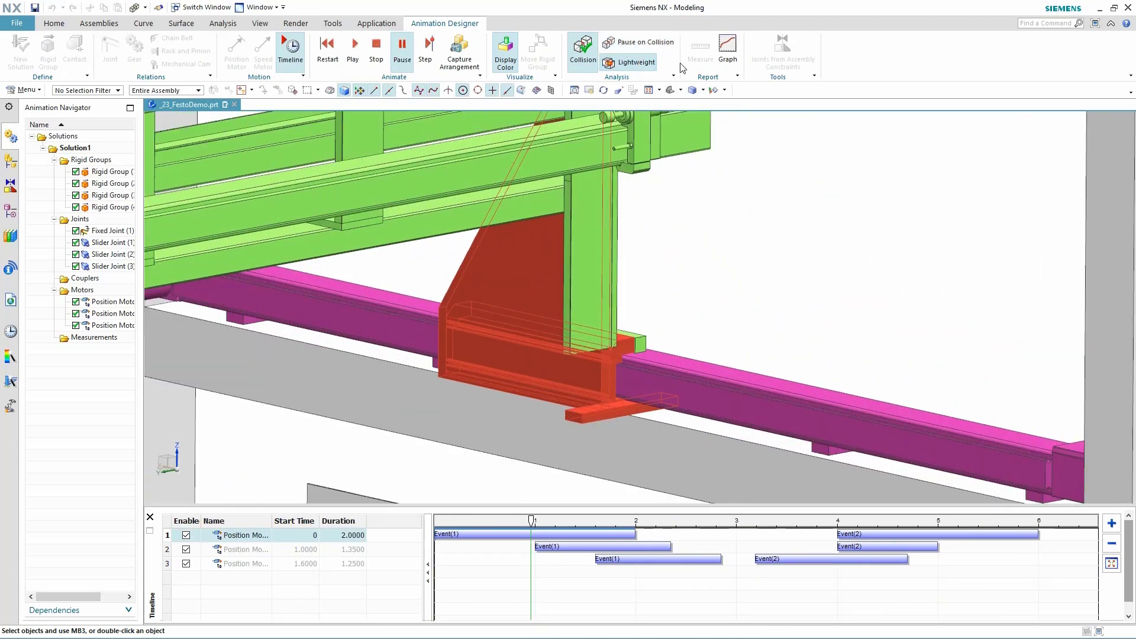
left_click(372, 53)
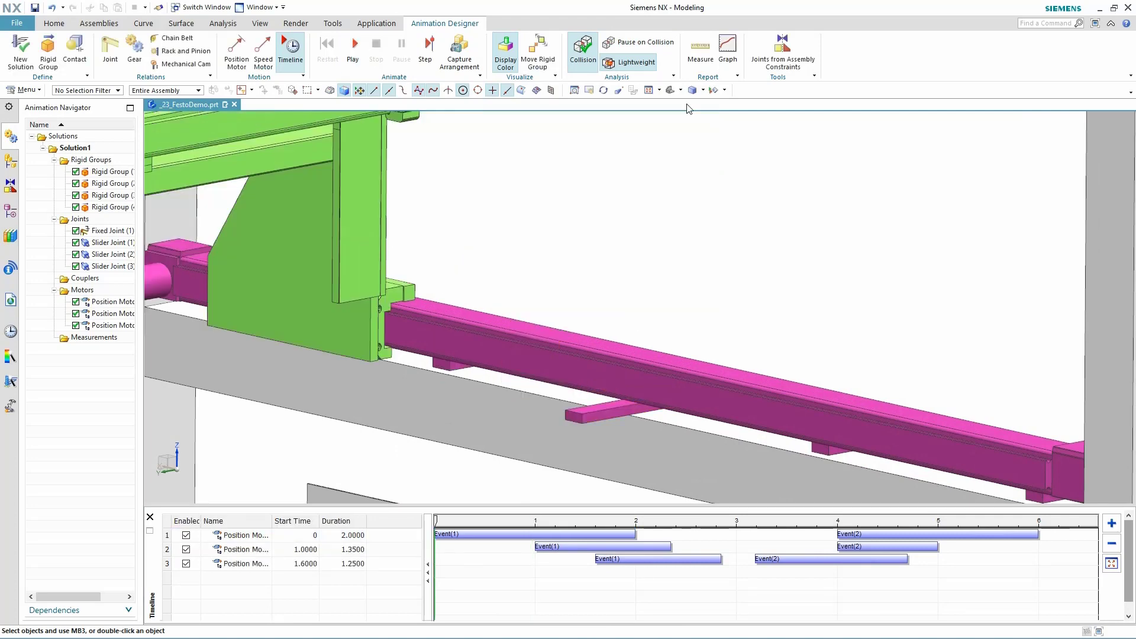
Step: Create a distance measurement from the green carriage's lower end face to the side face of the bar protruding beneath the purple rail
left_click(707, 67)
left_click_drag(414, 266, 260, 363)
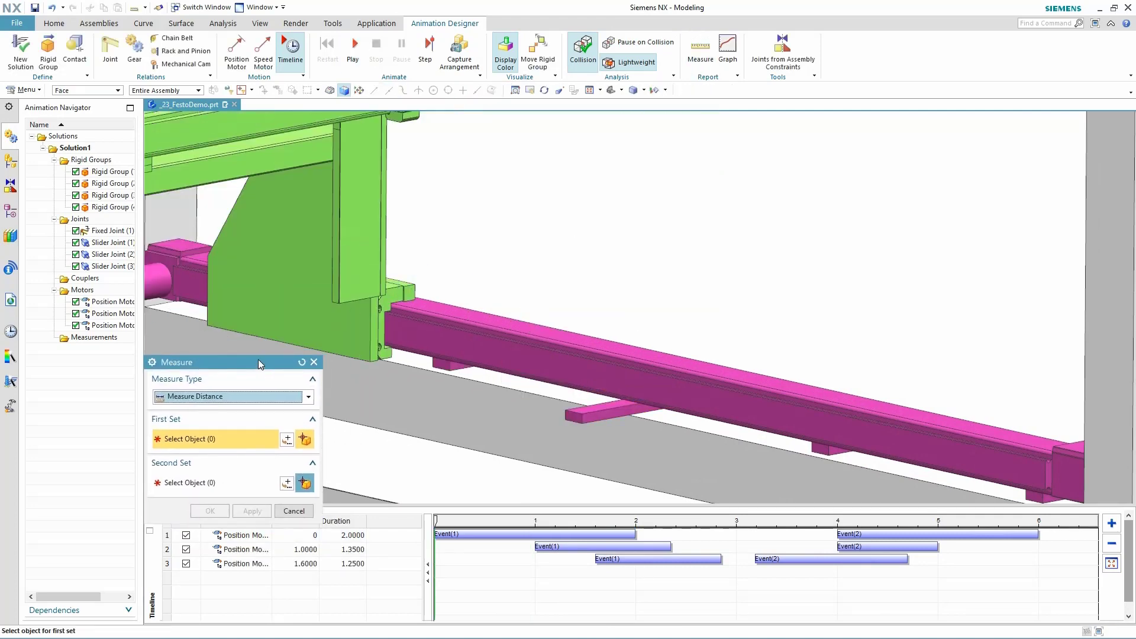
left_click(384, 354)
left_click(442, 373)
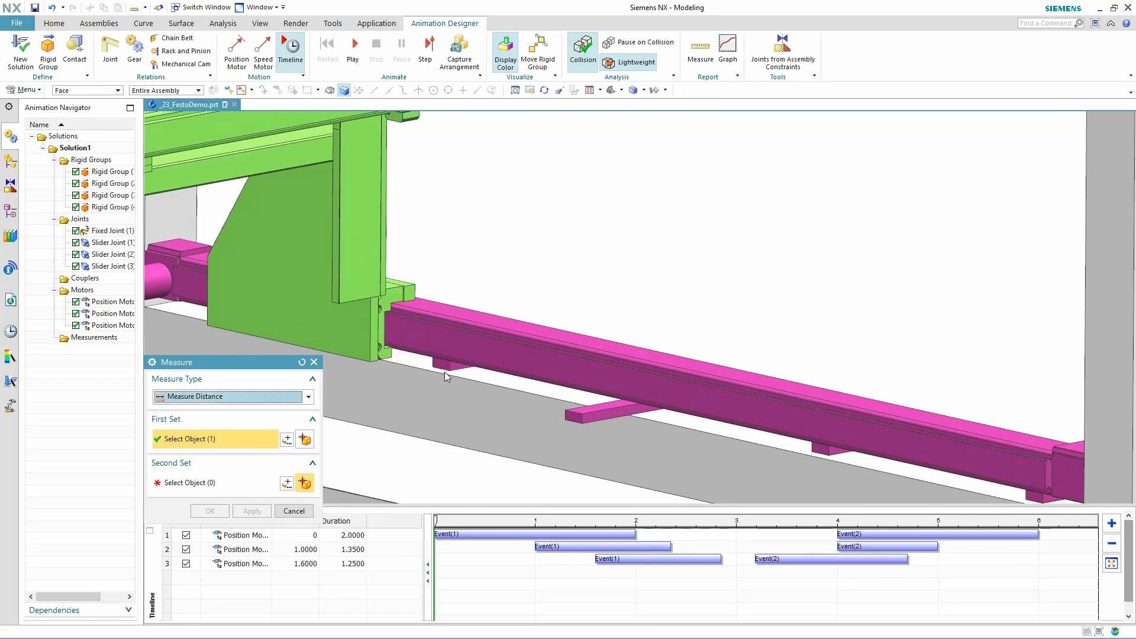
left_click(610, 419)
left_click(228, 511)
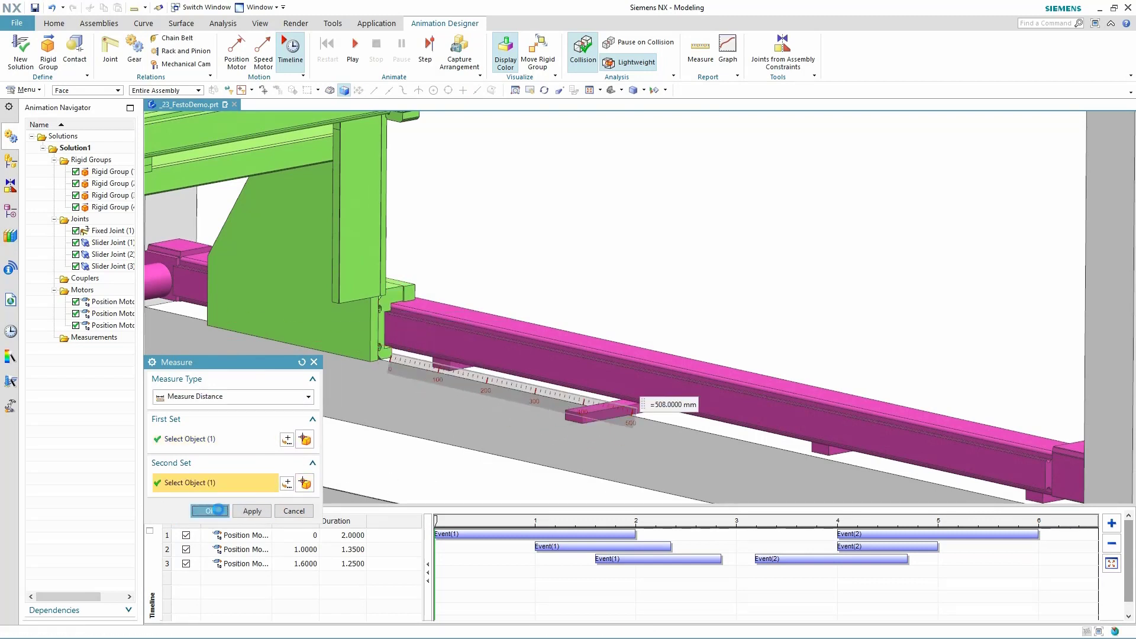
Step: Graph the measured distance over a full playback, probe the curve near 1 s to view the collision position, and close the graph
left_click(723, 62)
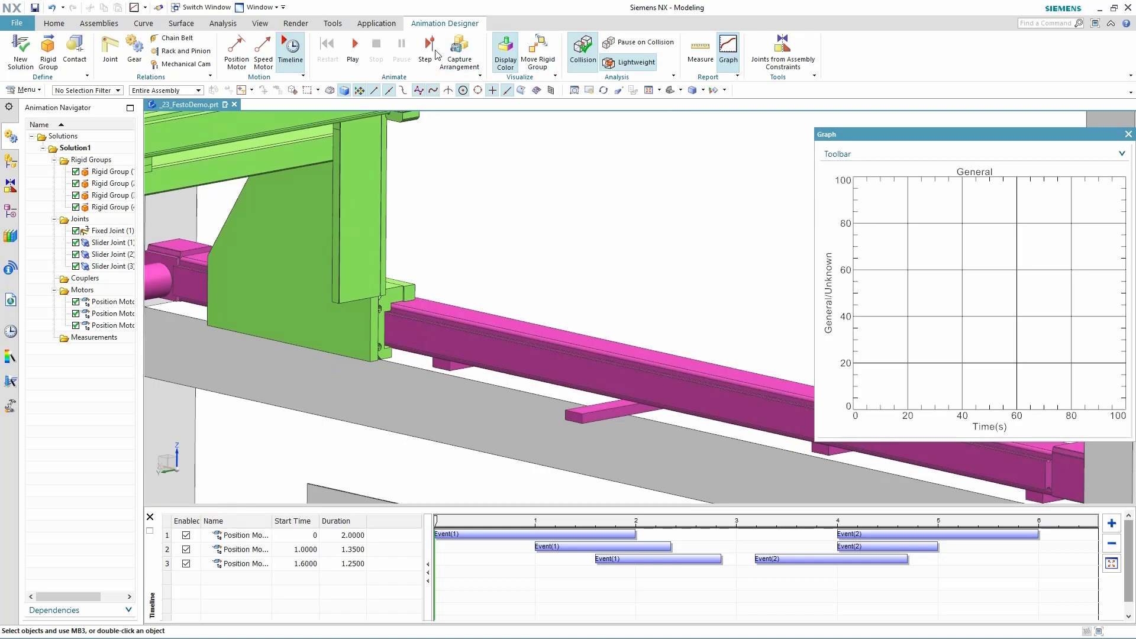
left_click(352, 53)
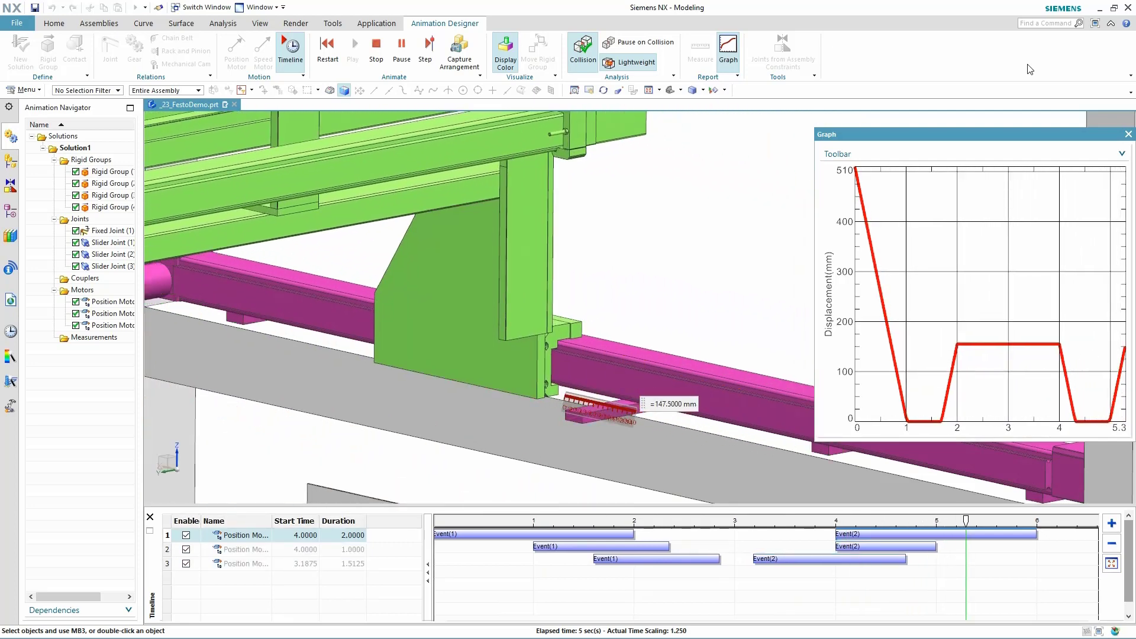
left_click(839, 154)
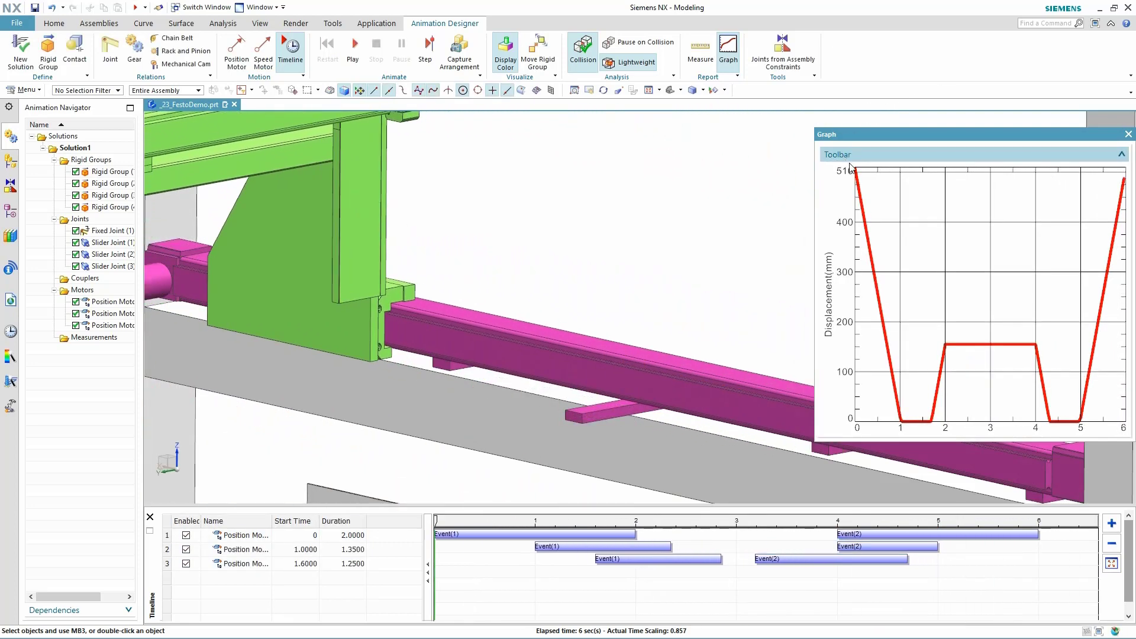
left_click(868, 177)
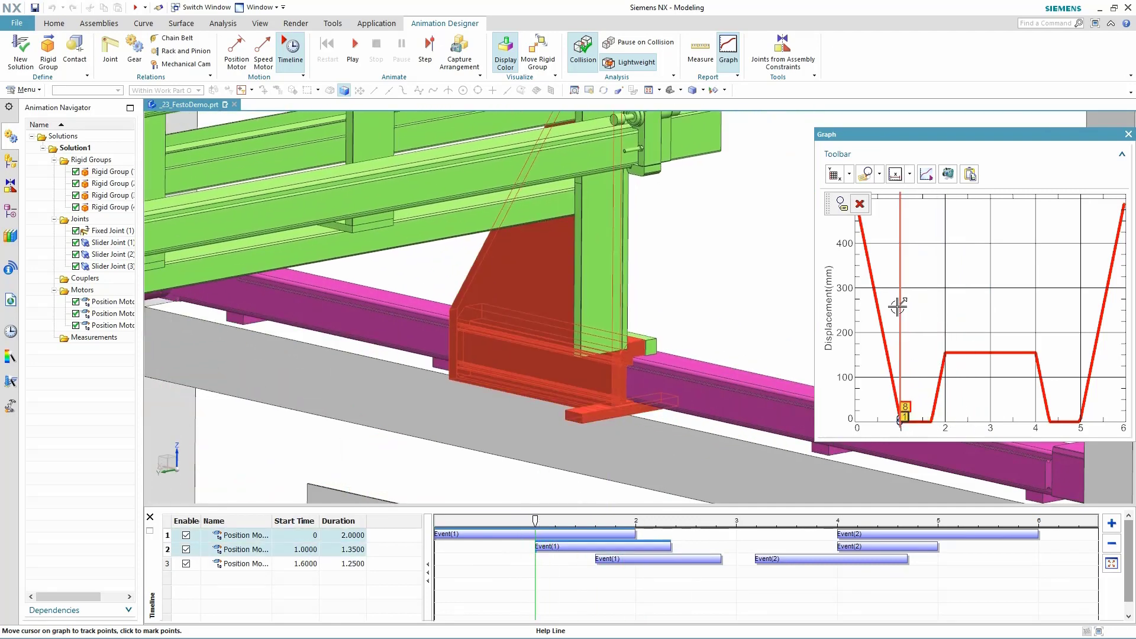
left_click(861, 202)
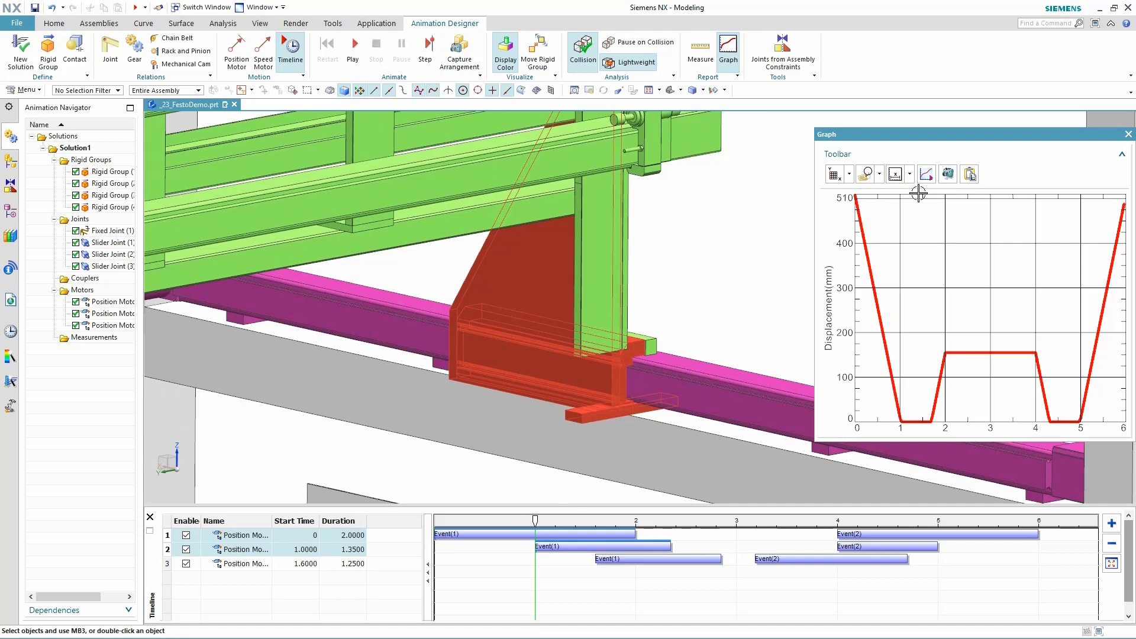
left_click(1128, 135)
Step: Make the colliding bar beneath the rail the work part within the assembly
scroll(651, 361, "up", 5)
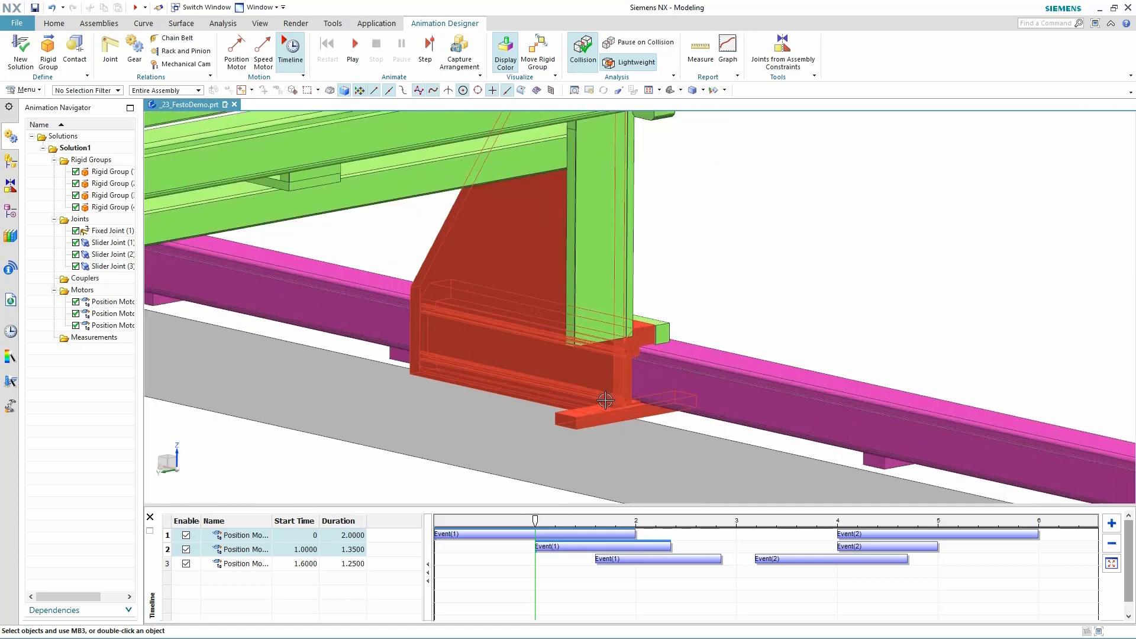
left_click(566, 455)
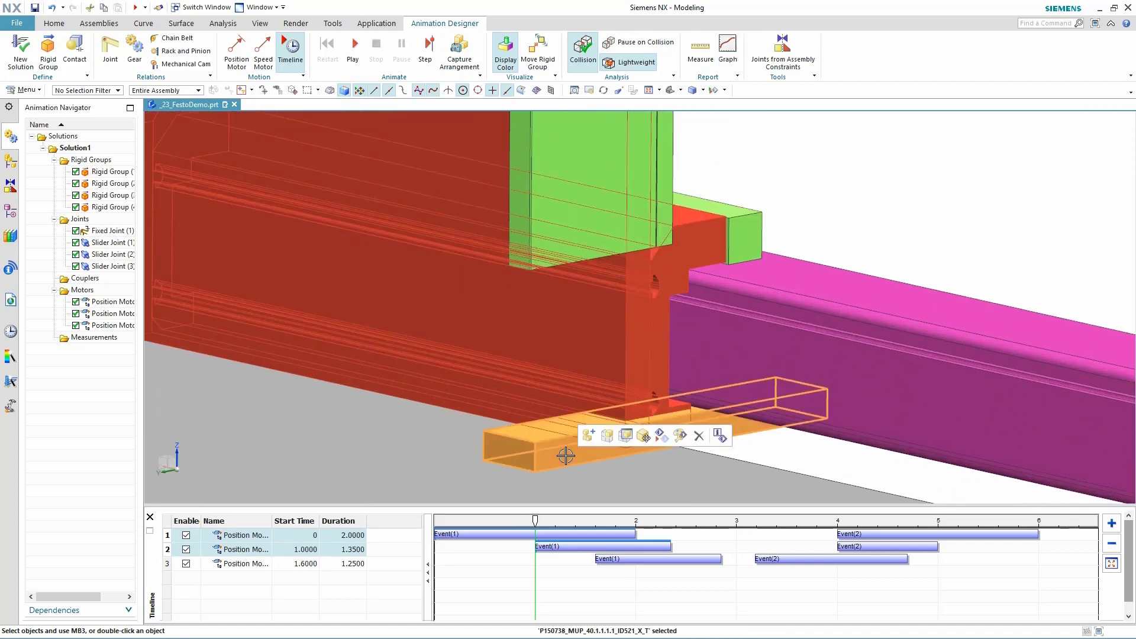
left_click(608, 439)
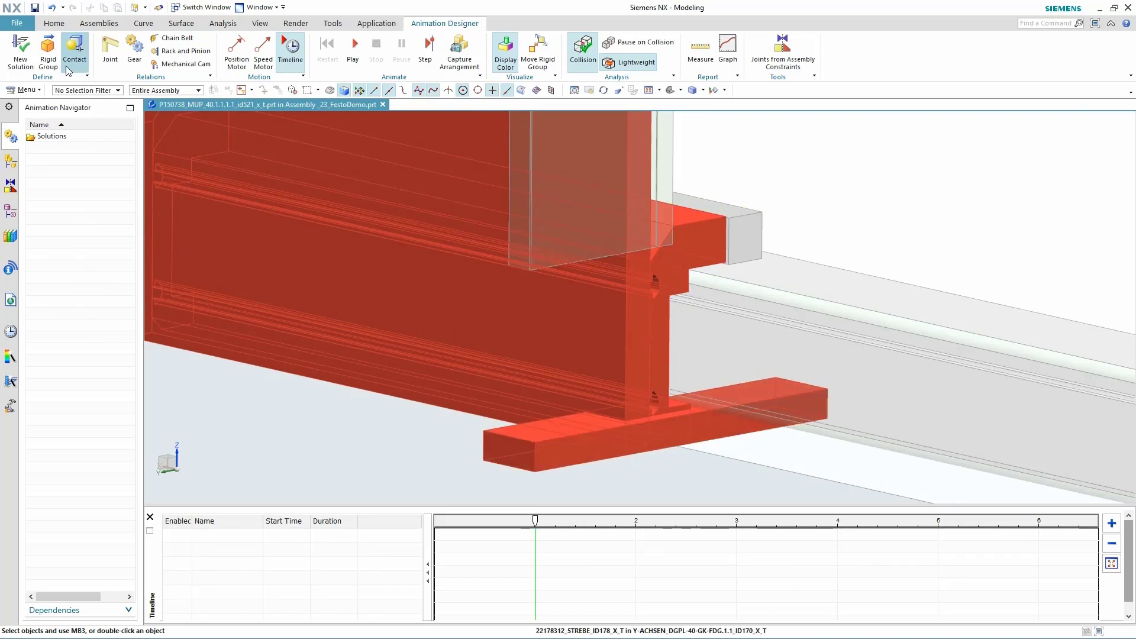
Step: Shorten the bar by moving its protruding end face 113 mm inward with Move Face
left_click(55, 24)
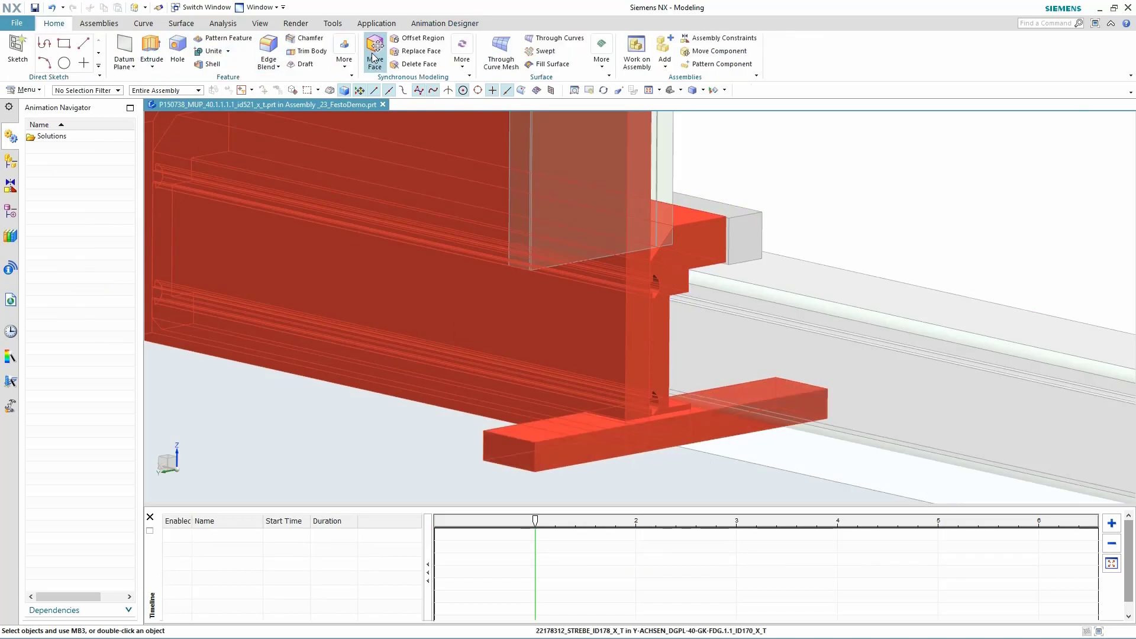
left_click(497, 448)
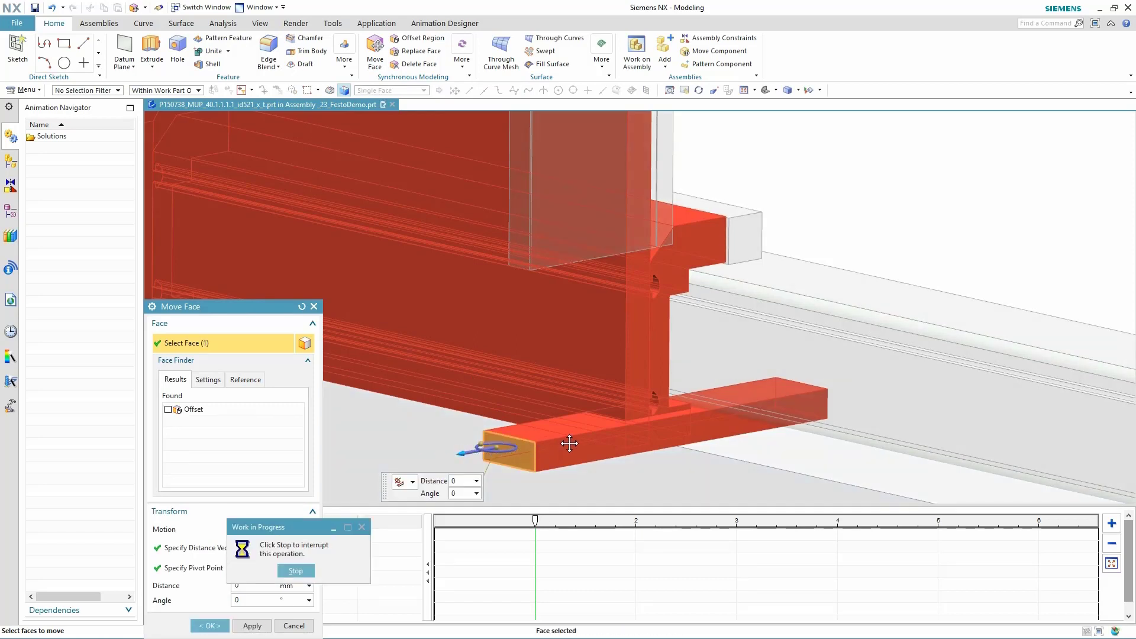
left_click_drag(569, 443, 644, 435)
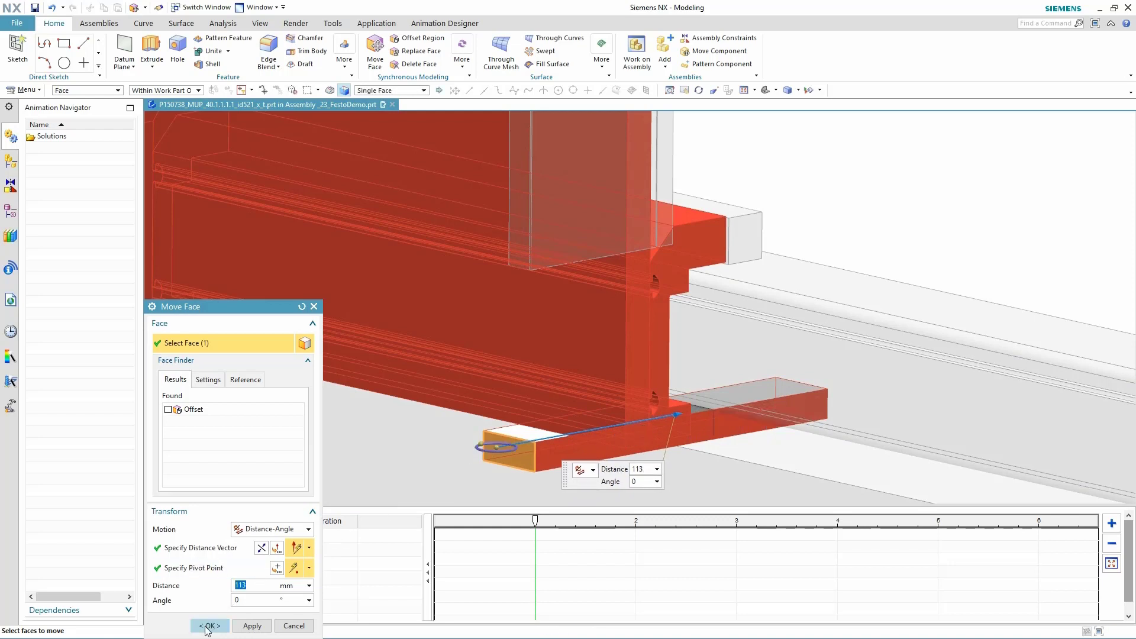
left_click(209, 626)
Step: Make the top-level assembly _23_FestoDemo the work part and return to the Animation Designer tools and solution tree
left_click(11, 166)
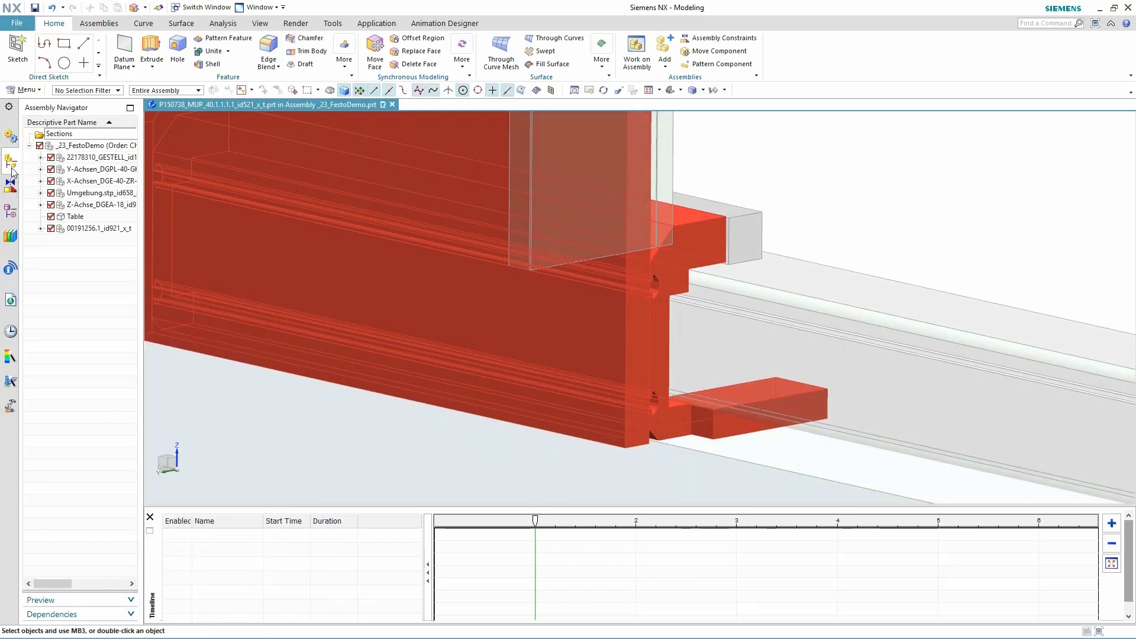
double_click(71, 147)
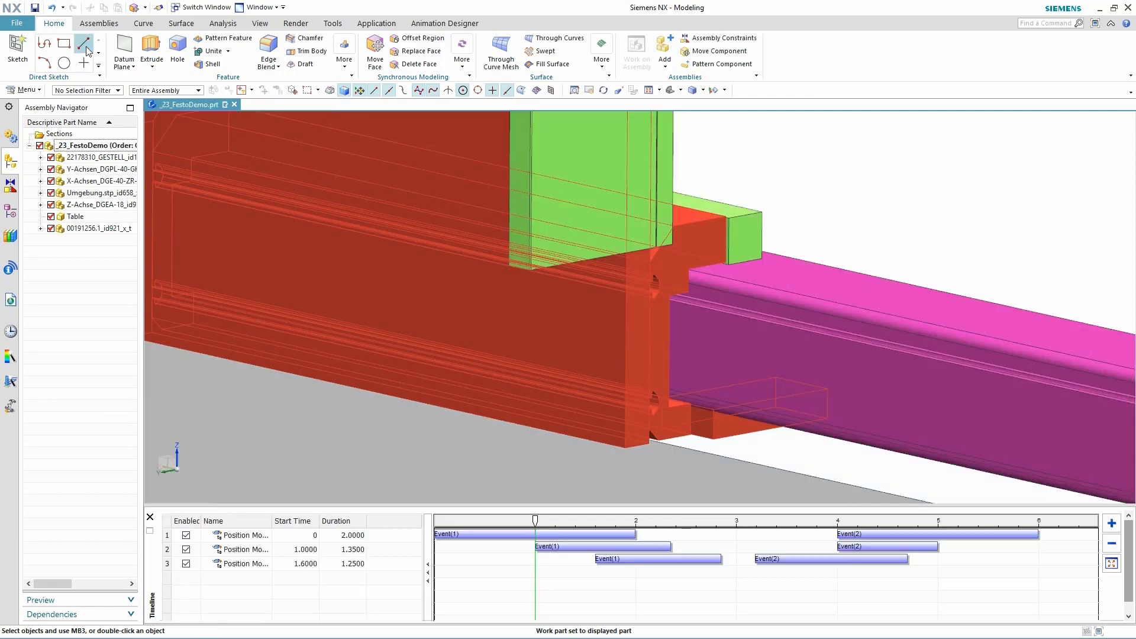
left_click(435, 24)
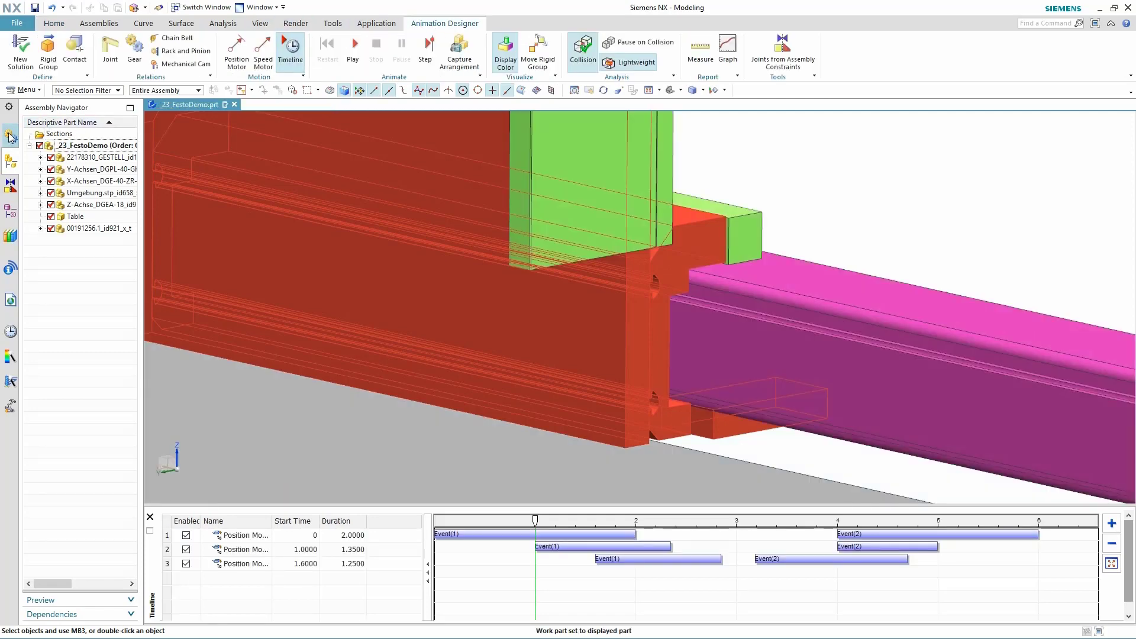
left_click(10, 137)
Step: Play the animation with the shortened bar, fit the whole machine in view, and replay it with the distance graph shown
left_click(355, 50)
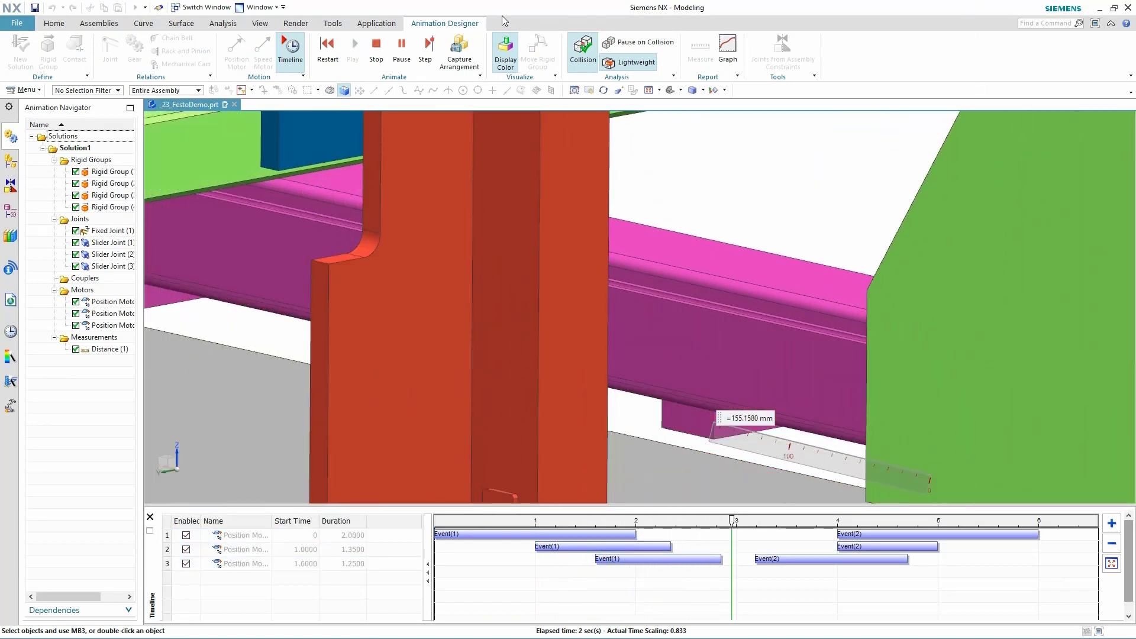
left_click(377, 54)
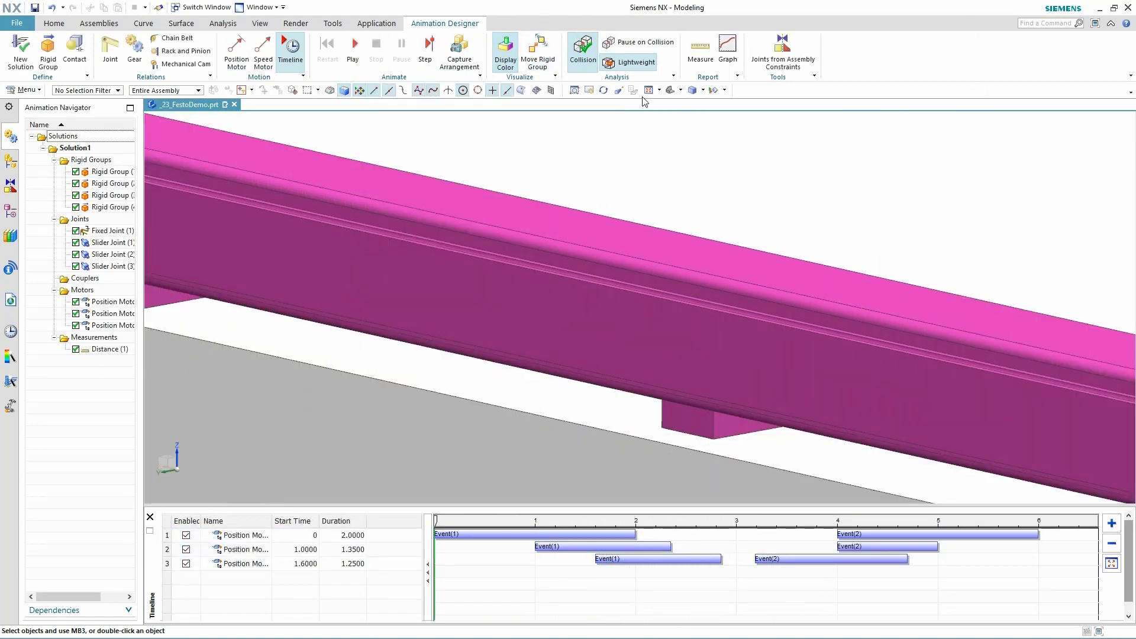
key("ctrl+f")
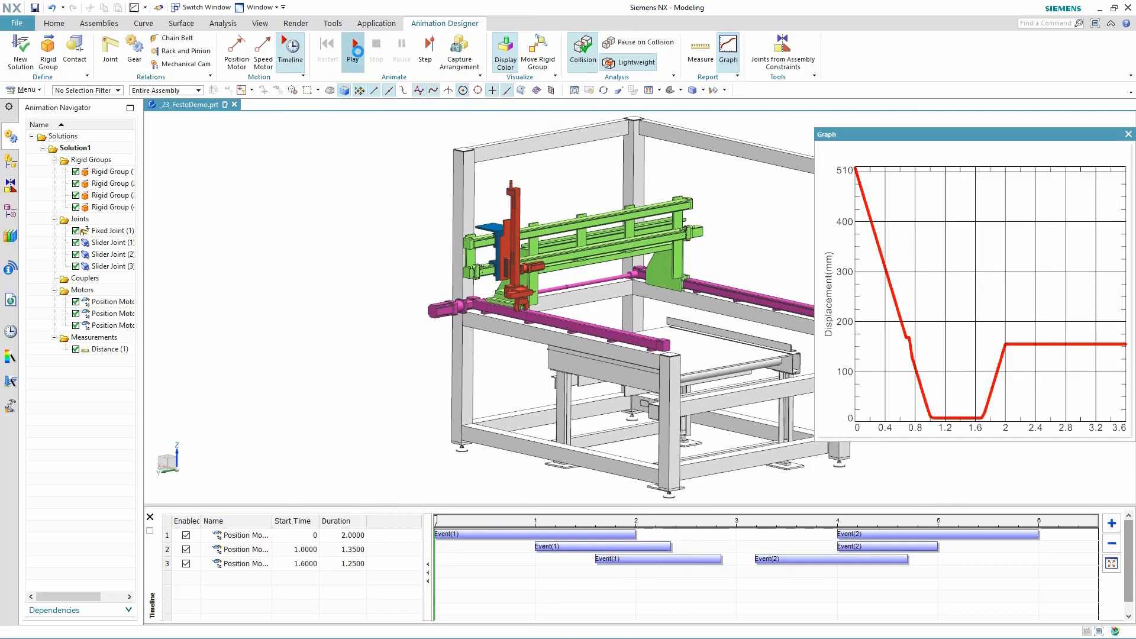
left_click(357, 53)
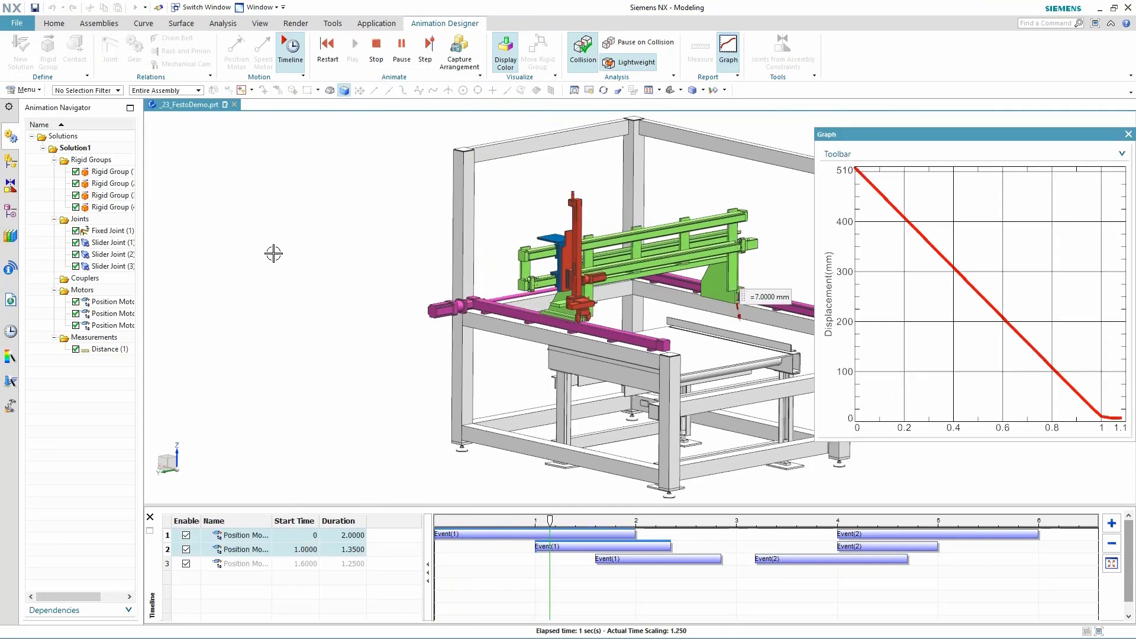